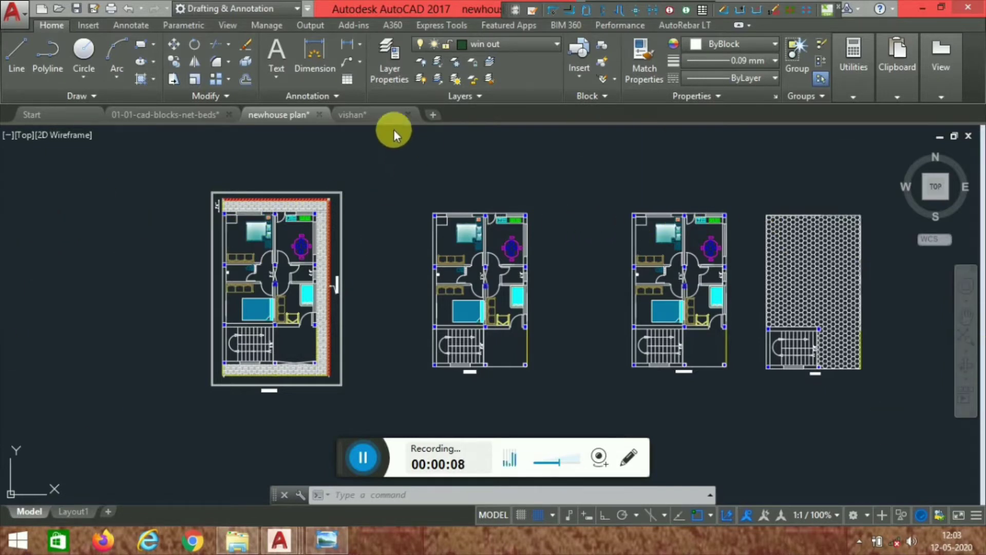
Switch to the vishan drawing's model space and examine the plan and the dimensioned plan
mouse_move(353, 115)
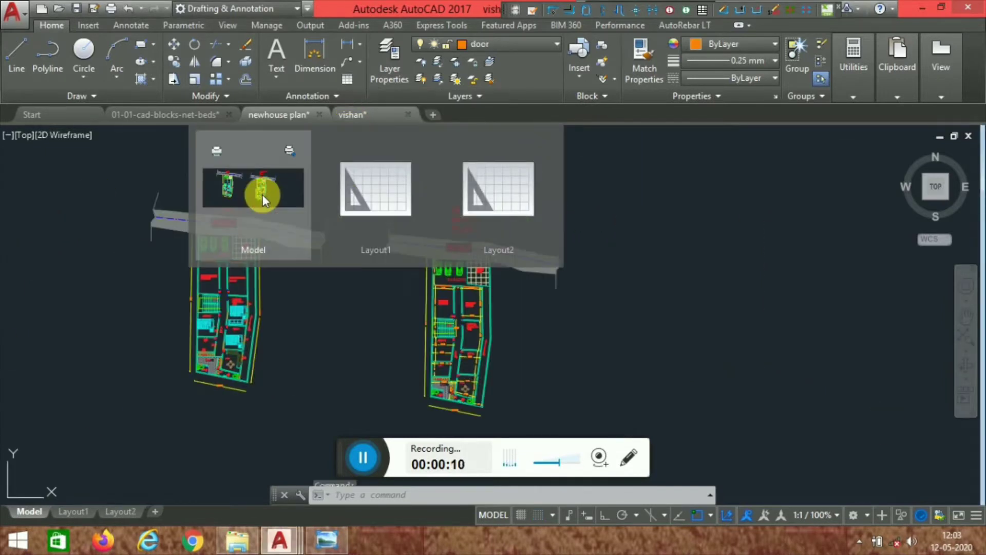
left_click(258, 191)
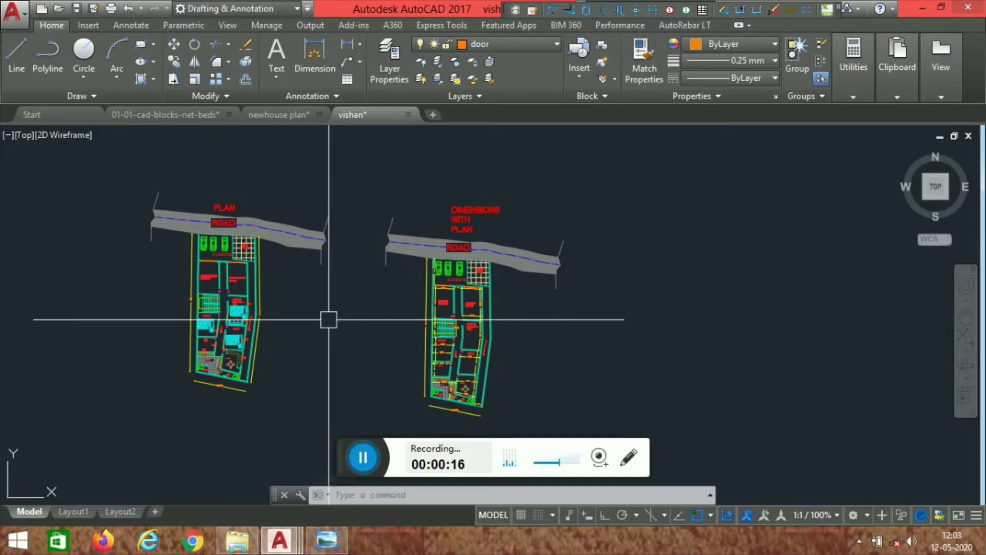
middle_click_drag(343, 302, 398, 277)
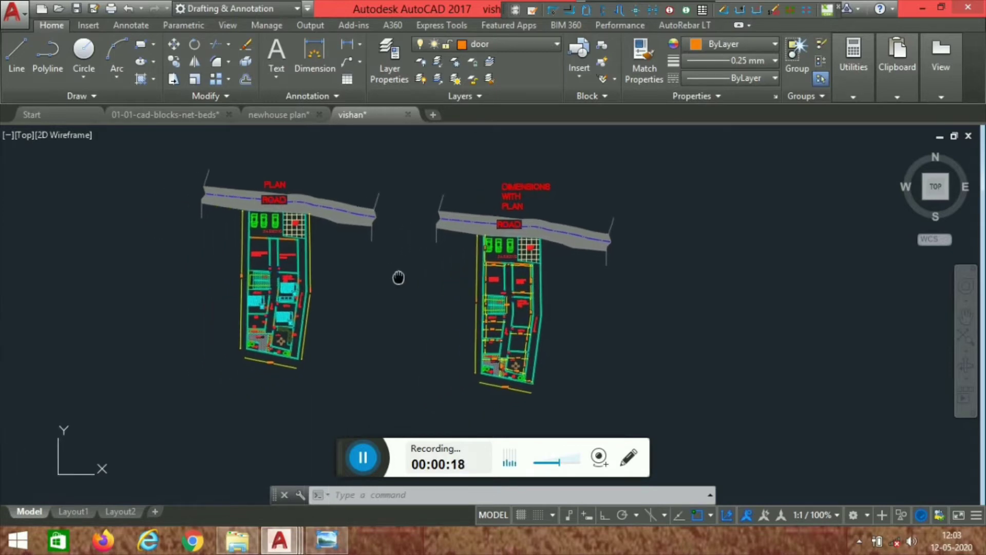
scroll(380, 272, "down", 3)
scroll(390, 215, "up", 7)
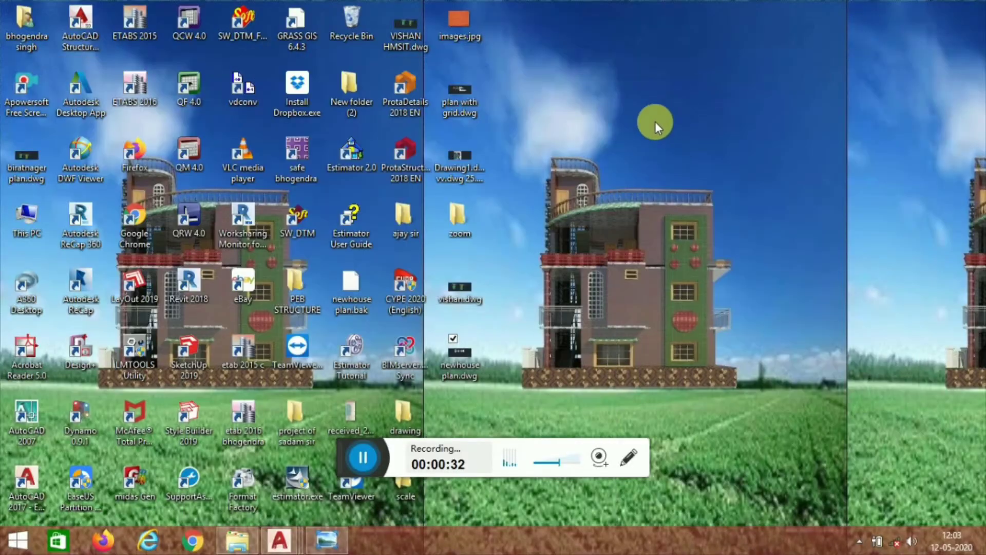
right_click(655, 121)
left_click(714, 149)
right_click(696, 137)
left_click(724, 182)
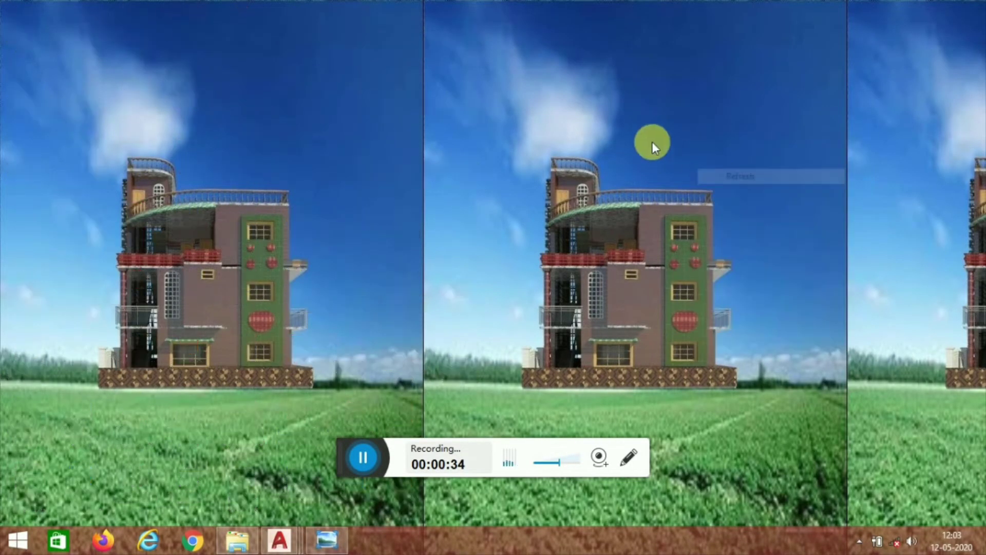
right_click(652, 141)
left_click(712, 181)
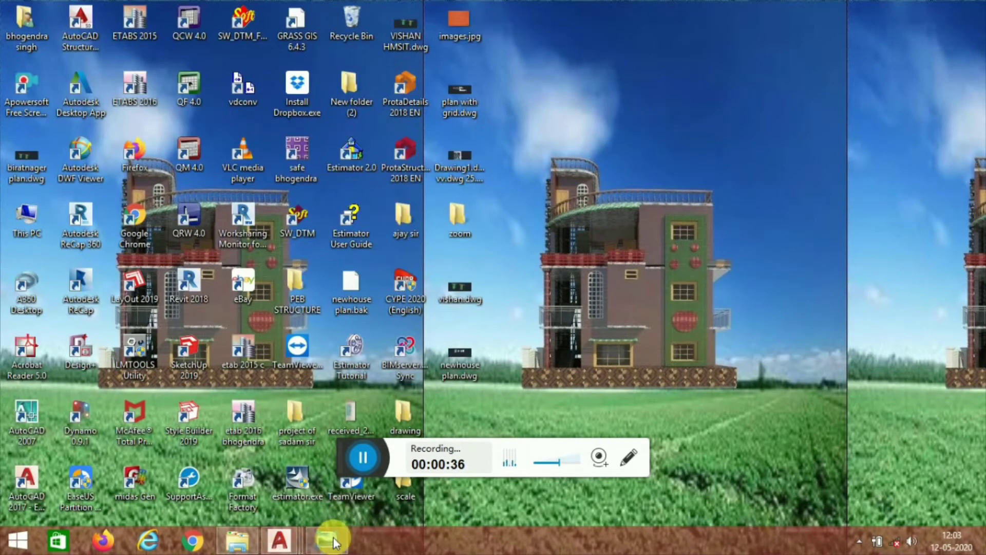
Switch to newhouse plan.dwg in AutoCAD, maximize its window and examine the row of house floor plans
mouse_move(280, 539)
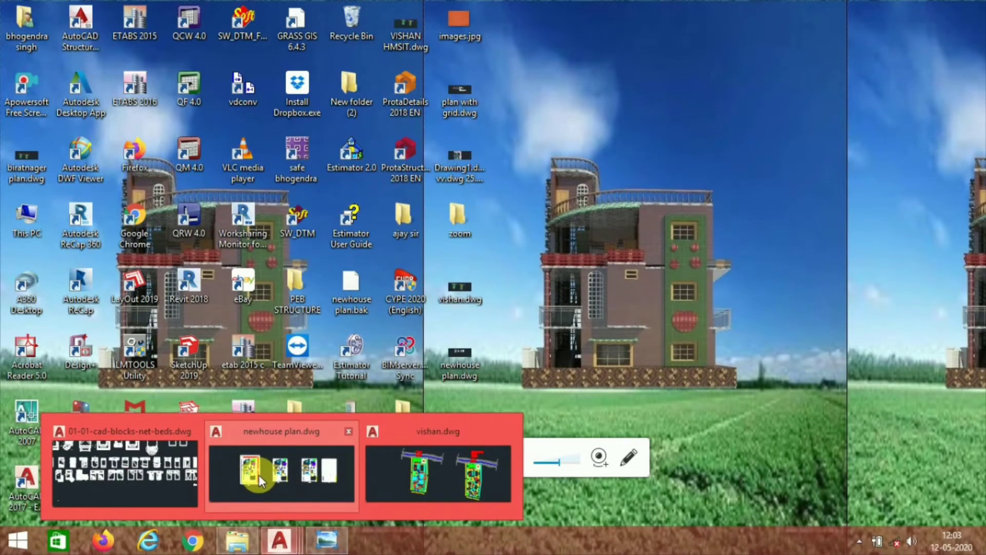
left_click(259, 475)
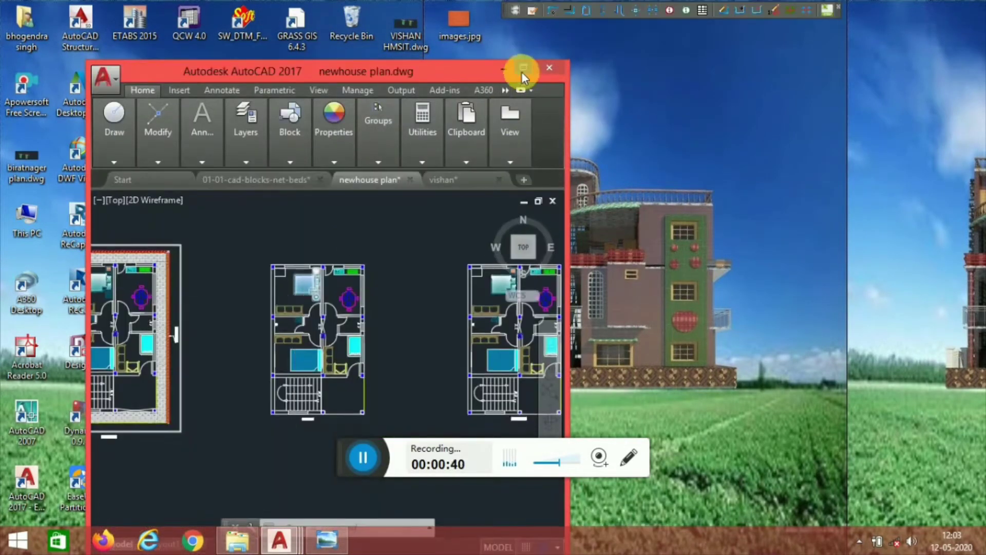
left_click(521, 72)
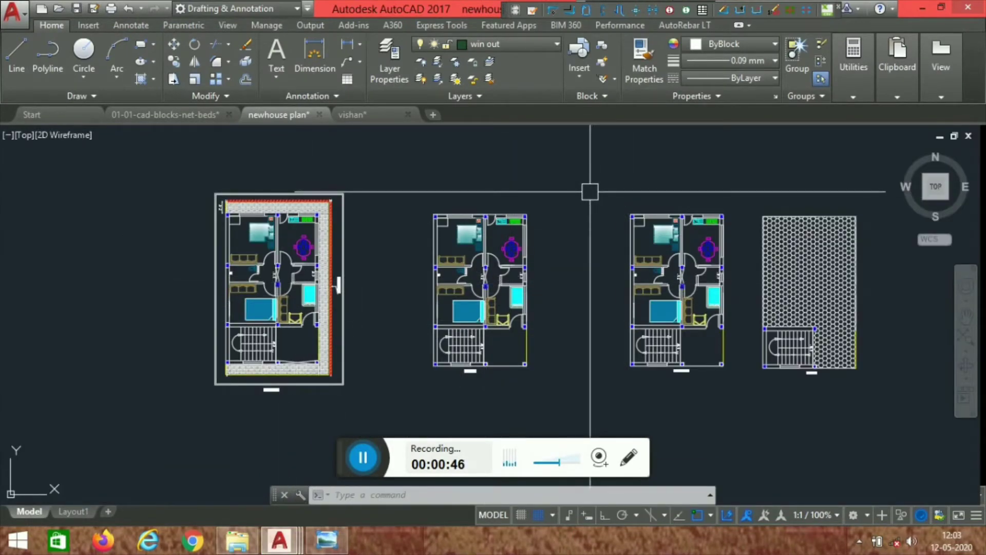
middle_click_drag(579, 225, 497, 262)
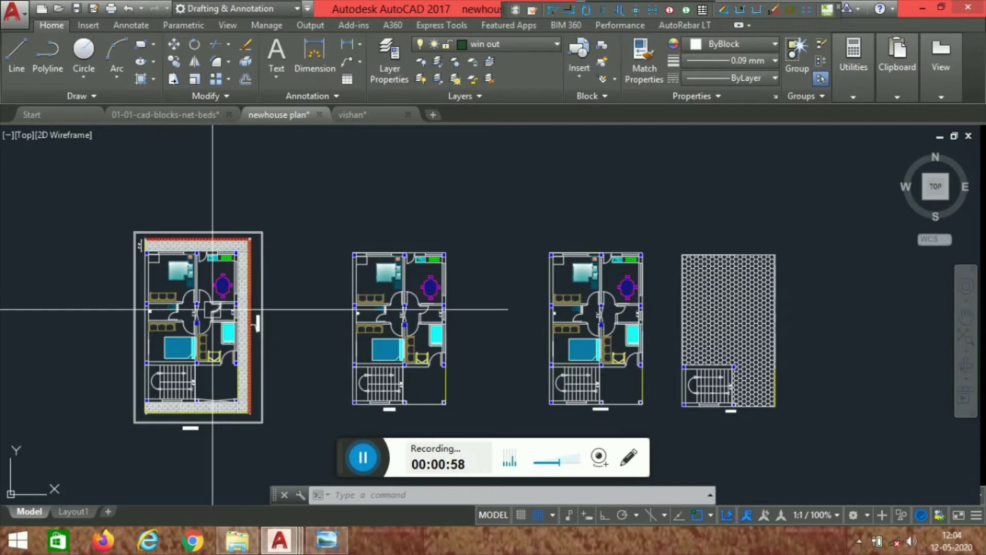
middle_click_drag(287, 284, 336, 252)
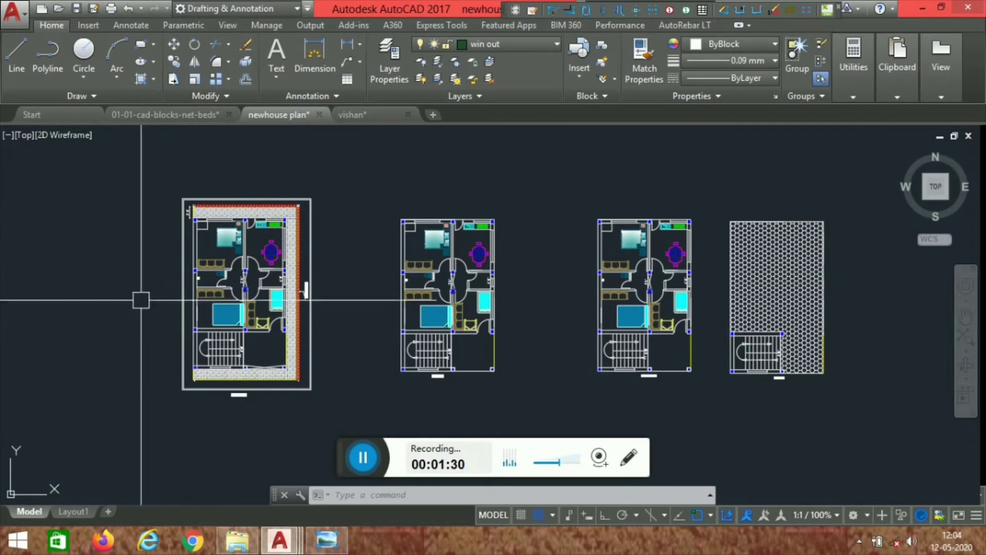
scroll(140, 300, "up", 3)
scroll(257, 247, "down", 2)
scroll(517, 325, "down", 1)
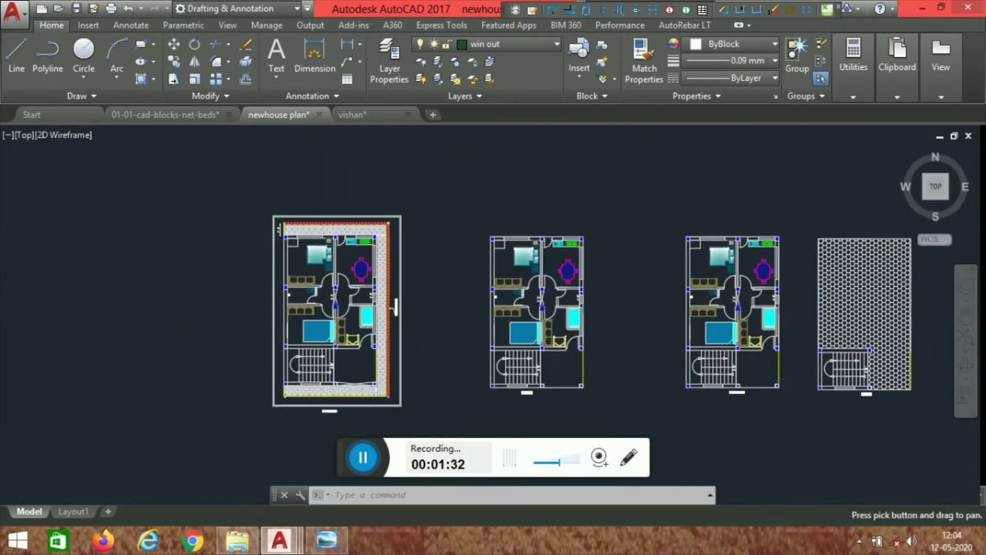
Leave AutoCAD from the vishan drawing and open the received plot sketch JPEG on the desktop for viewing
left_click(353, 115)
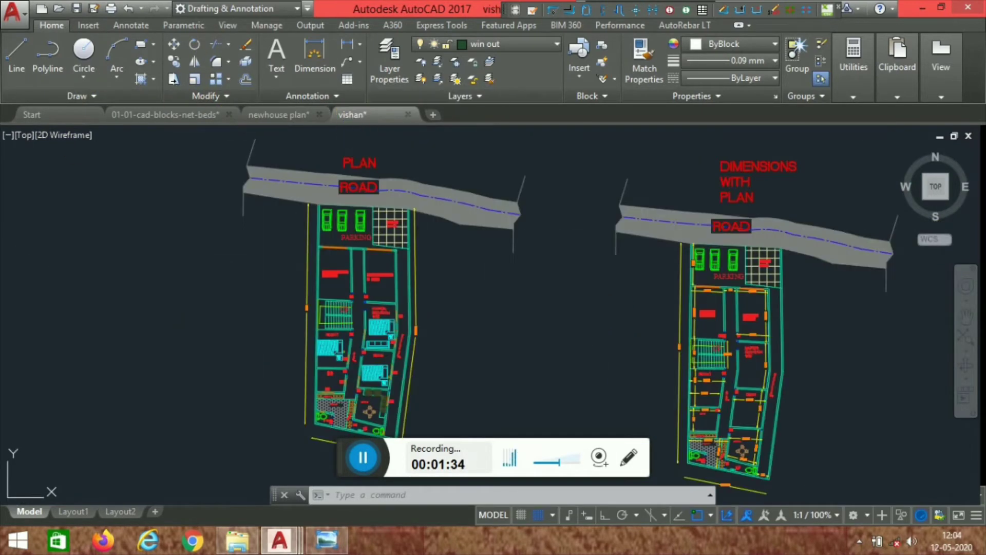
left_click(923, 7)
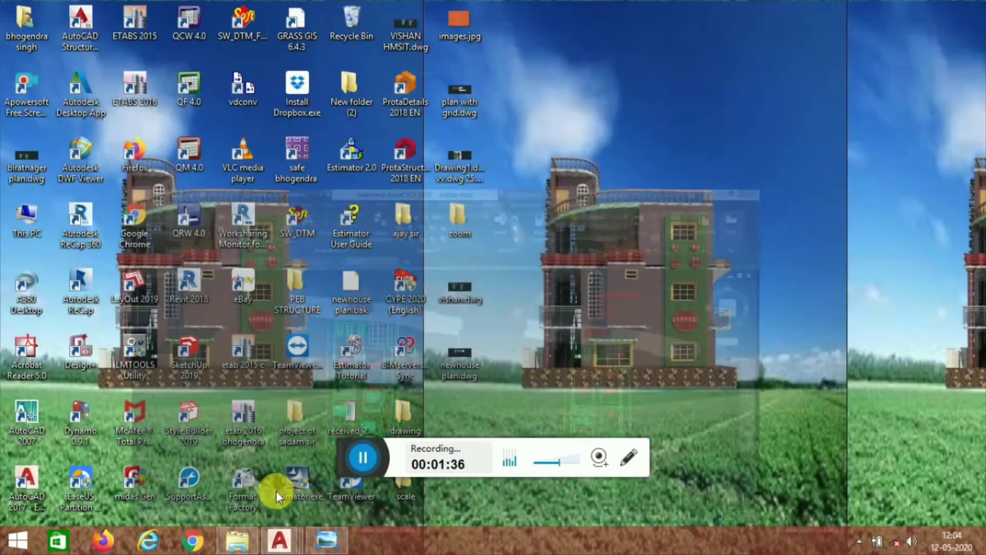
double_click(369, 407)
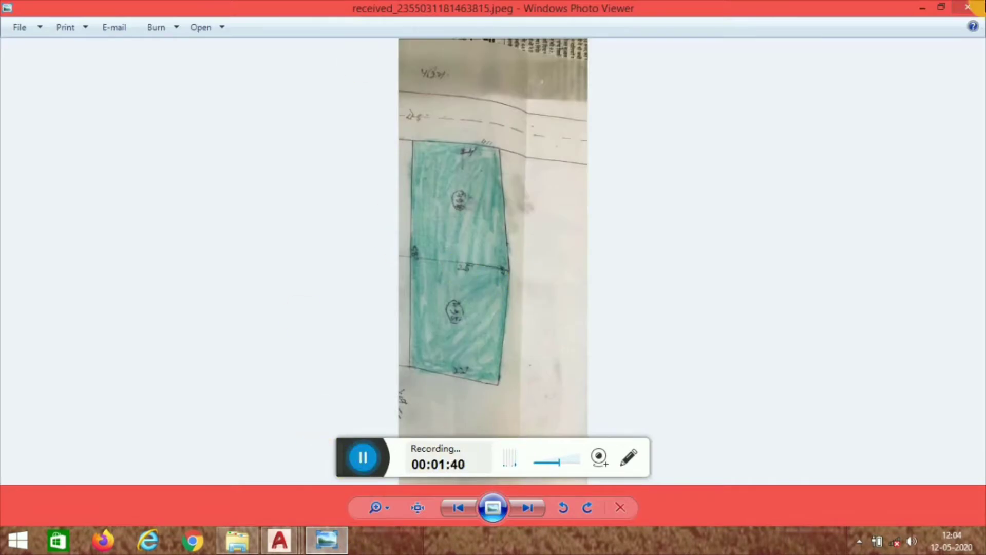
left_click(917, 10)
right_click(636, 227)
left_click(659, 267)
right_click(659, 263)
left_click(694, 282)
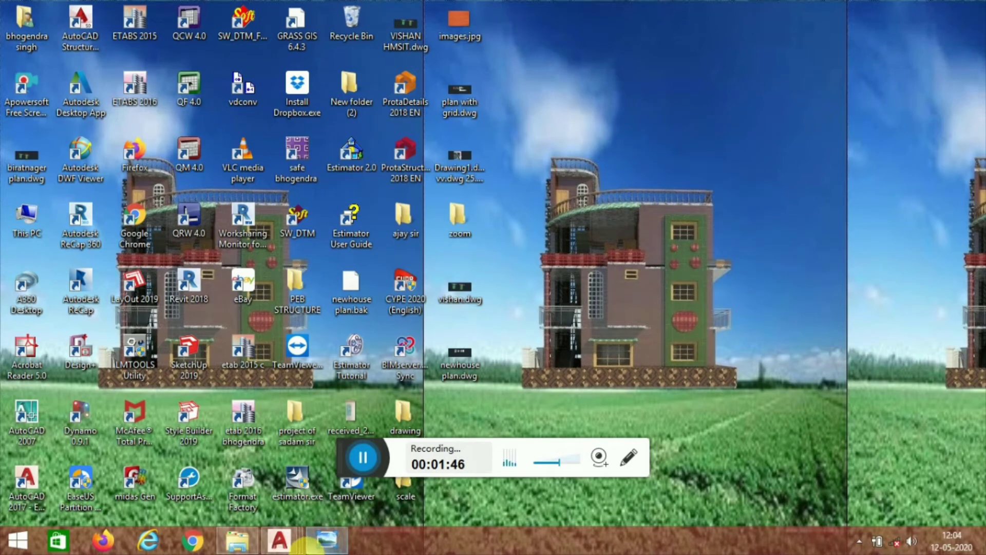
Bring the plot sketch back up in Windows Photo Viewer and examine the plot outline, road and written dimensions
mouse_move(327, 545)
mouse_move(278, 539)
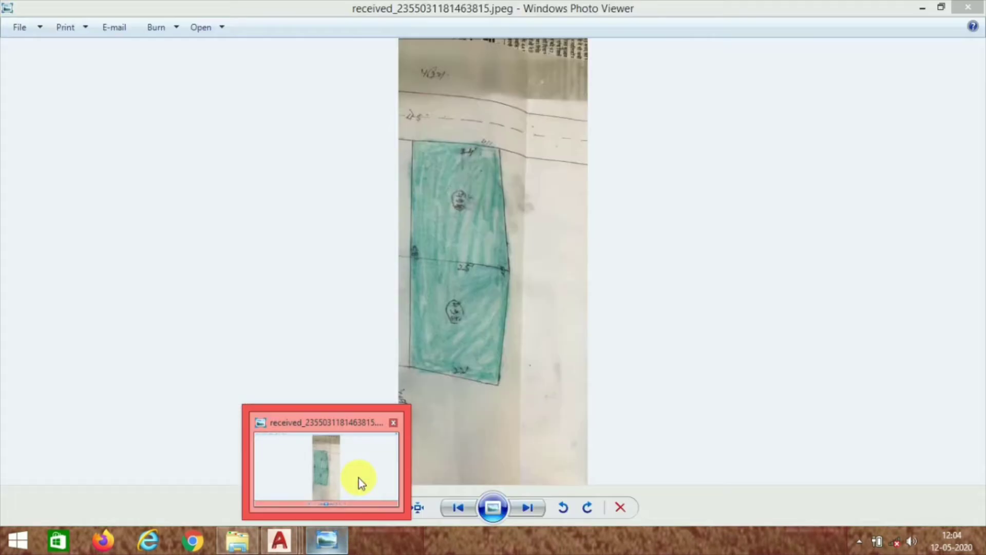
left_click(358, 477)
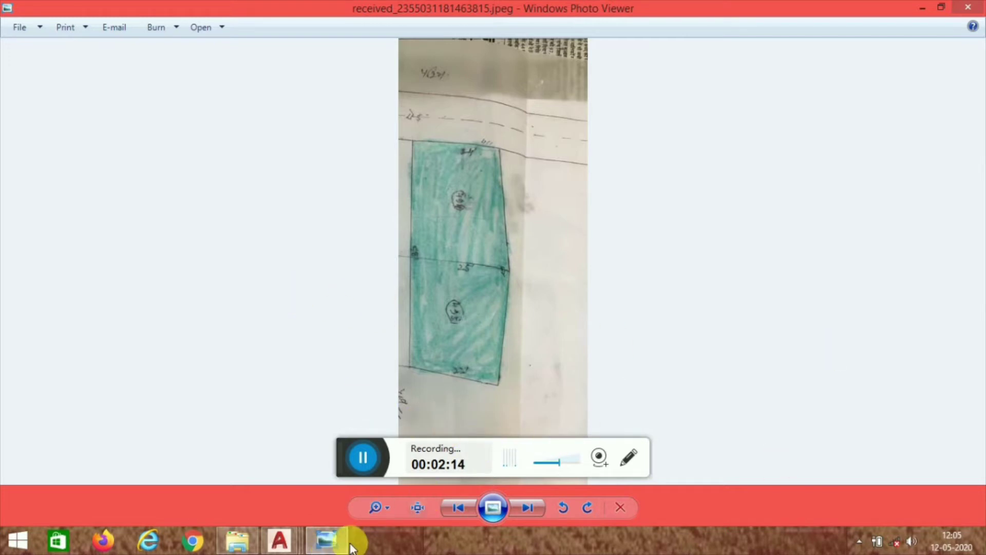
mouse_move(346, 544)
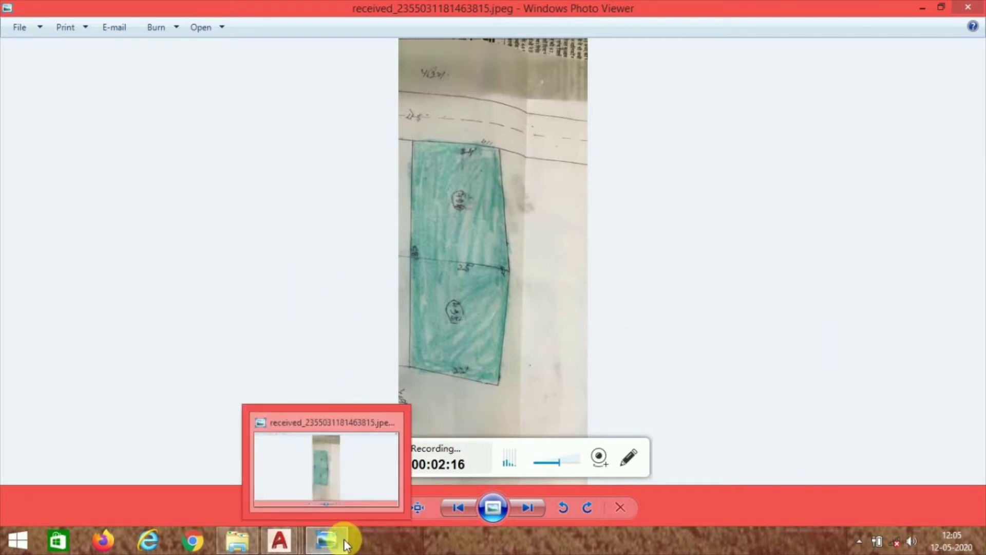
Switch to vishan.dwg in AutoCAD, maximize its window and show the empty space beside the dimensioned plan
mouse_move(288, 546)
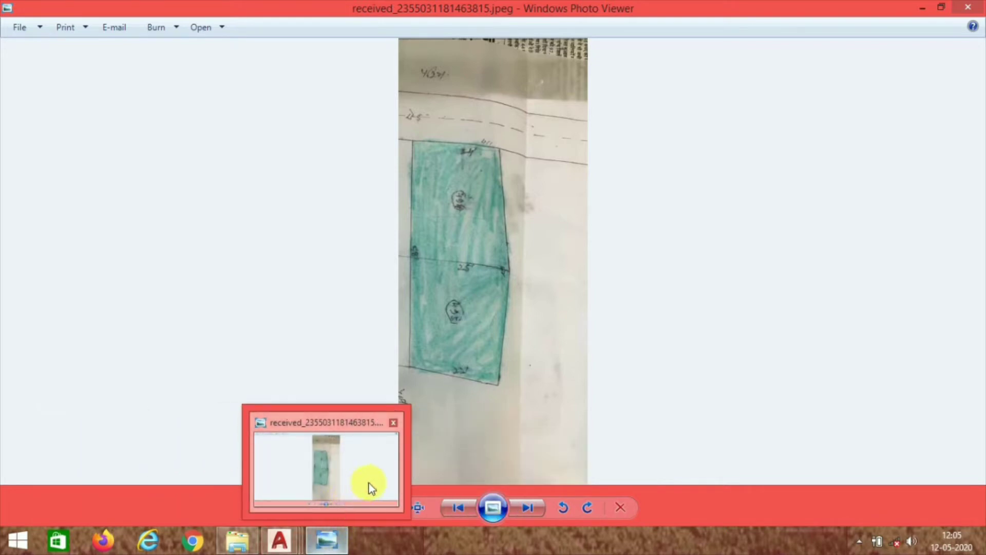
left_click(436, 473)
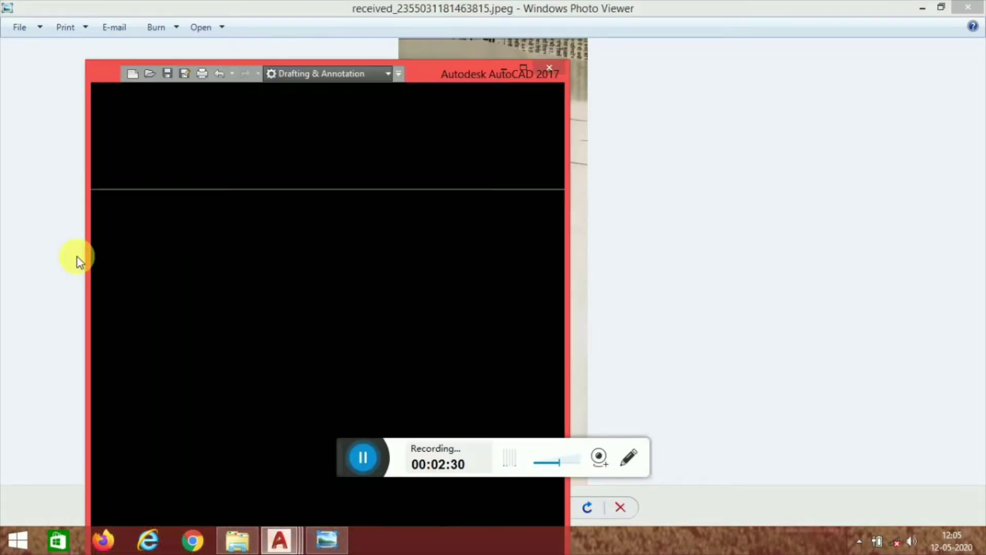
left_click(524, 67)
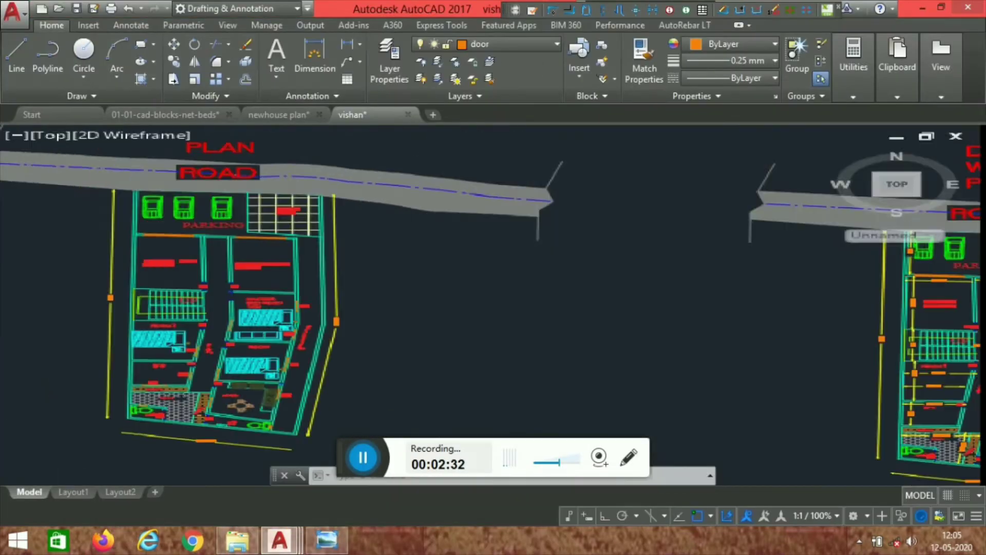
scroll(209, 205, "down", 3)
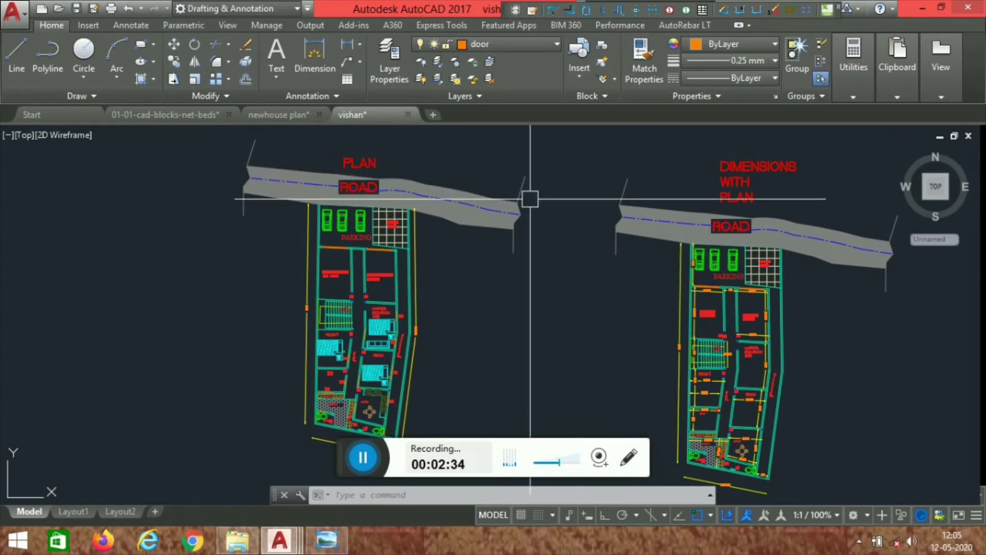
scroll(529, 200, "down", 4)
middle_click_drag(586, 277, 469, 272)
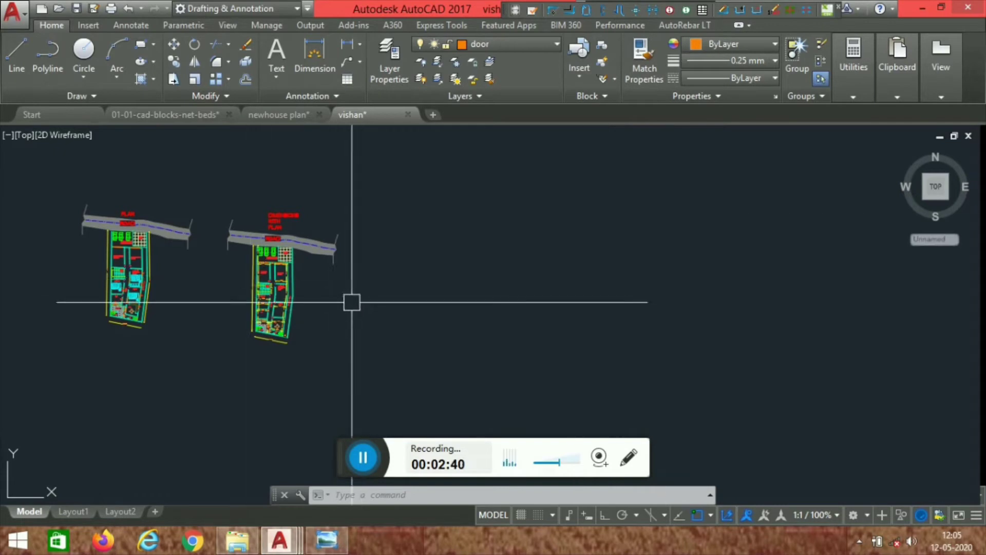
middle_click_drag(353, 302, 231, 333)
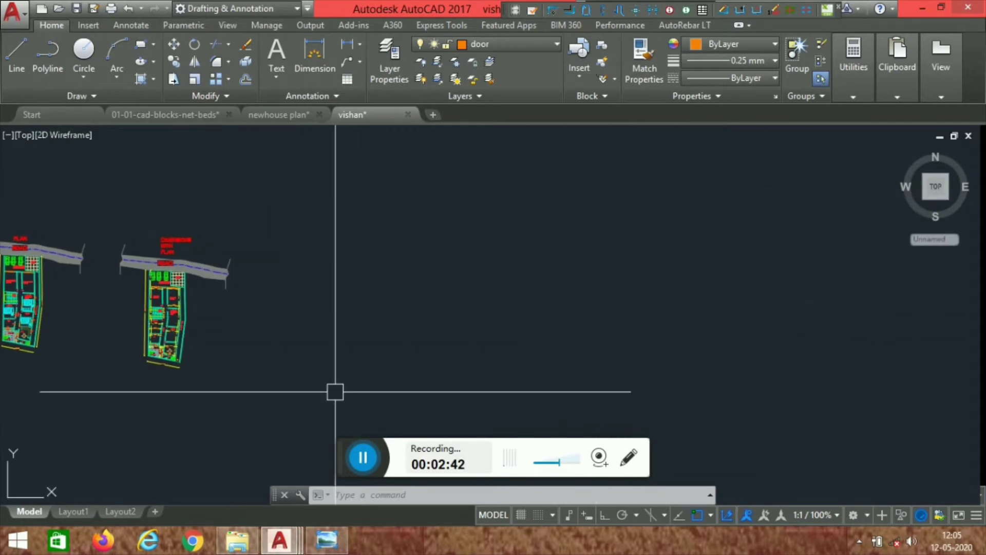
Check the plot sketch in Windows Photo Viewer once more, and return to the maximized vishan.dwg in AutoCAD
left_click(926, 8)
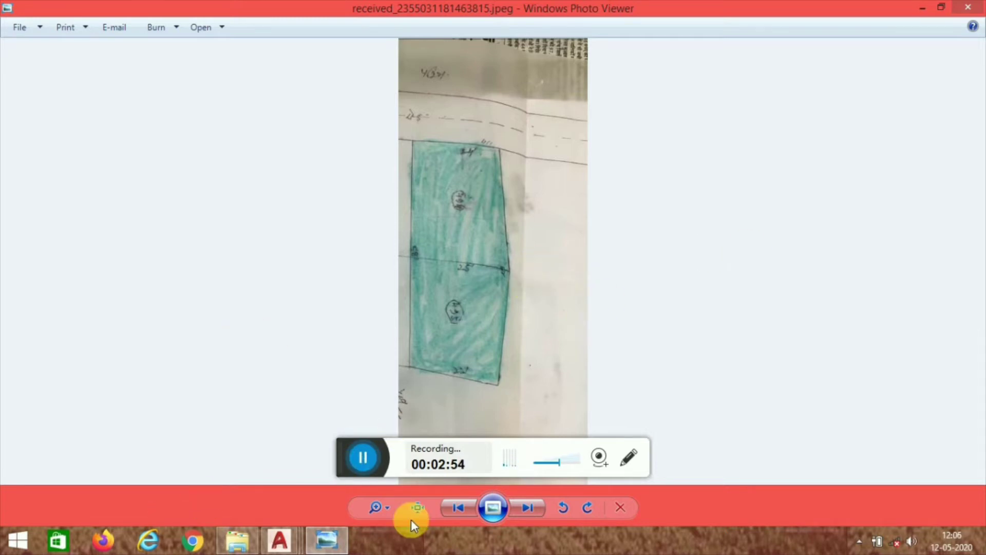
left_click(279, 539)
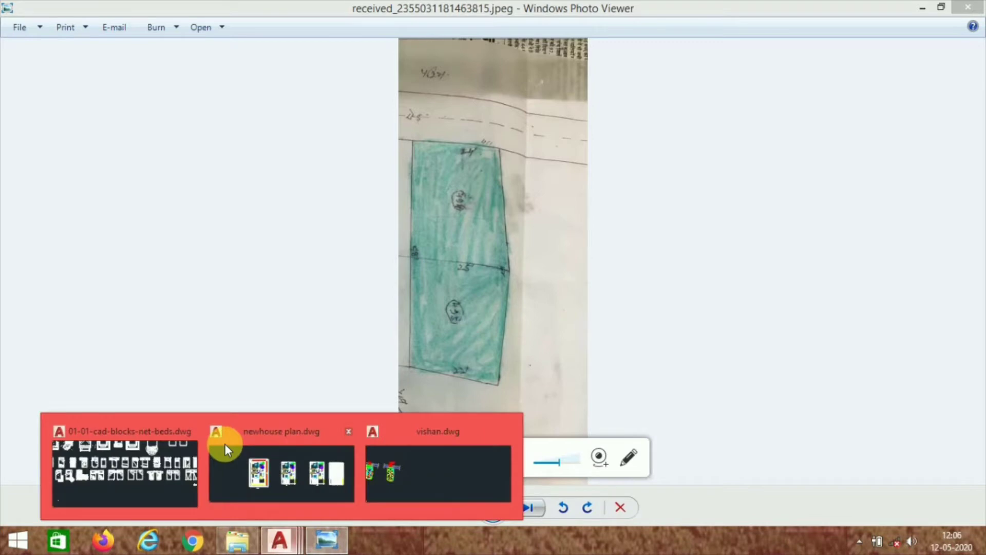
left_click(407, 470)
left_click(521, 67)
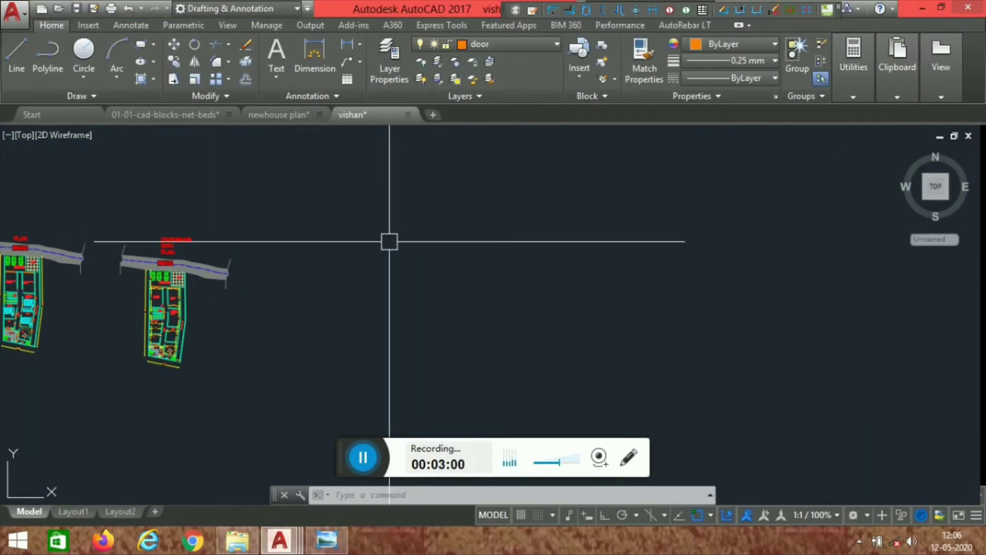
Review the drawing's length type, precision and insertion scale in the Drawing Units settings and accept them as they are
type("un")
key("Return")
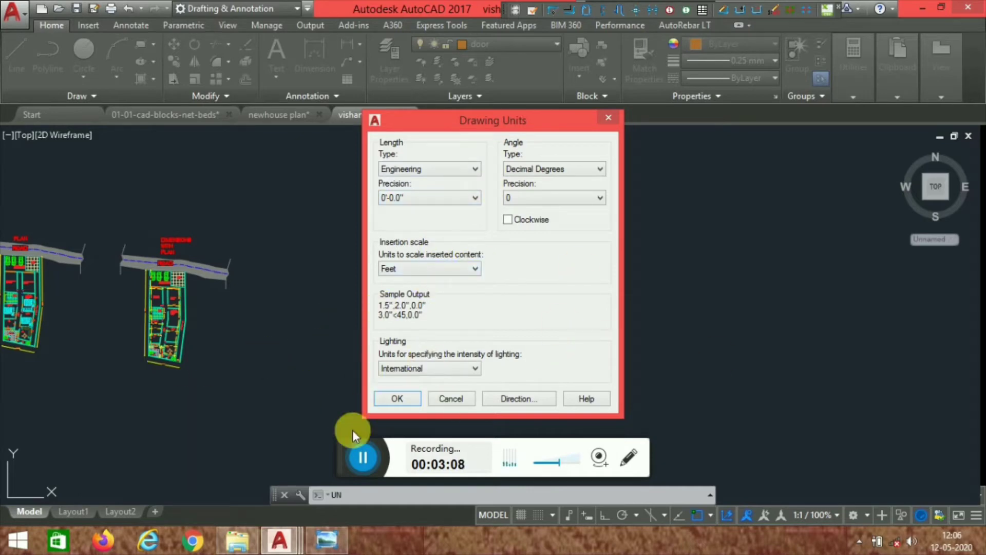
left_click(401, 400)
left_click(534, 311)
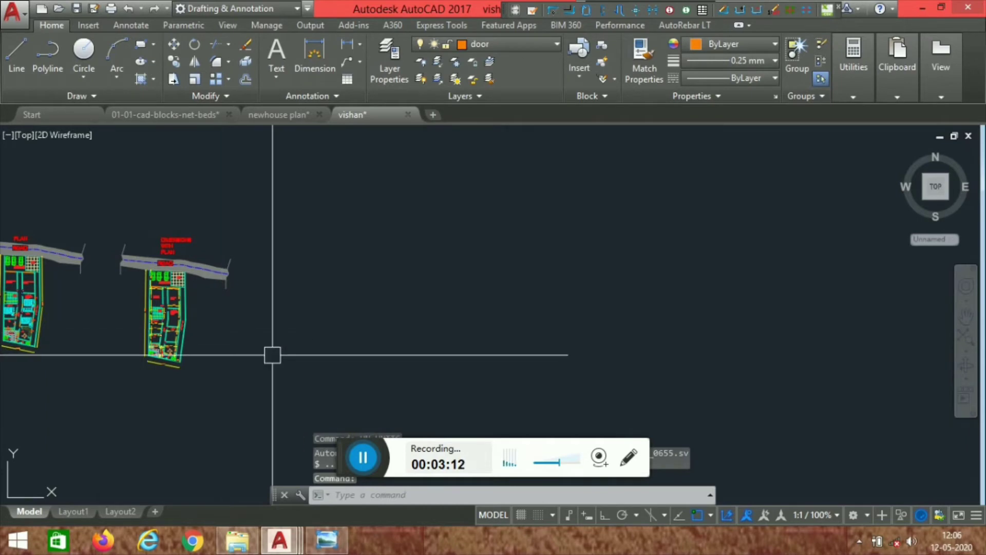
Attach received_2355031181463815.jpeg from the Desktop as an image reference, with full path, on-screen insertion point and scale, and rotation 0
type("image")
key("Return")
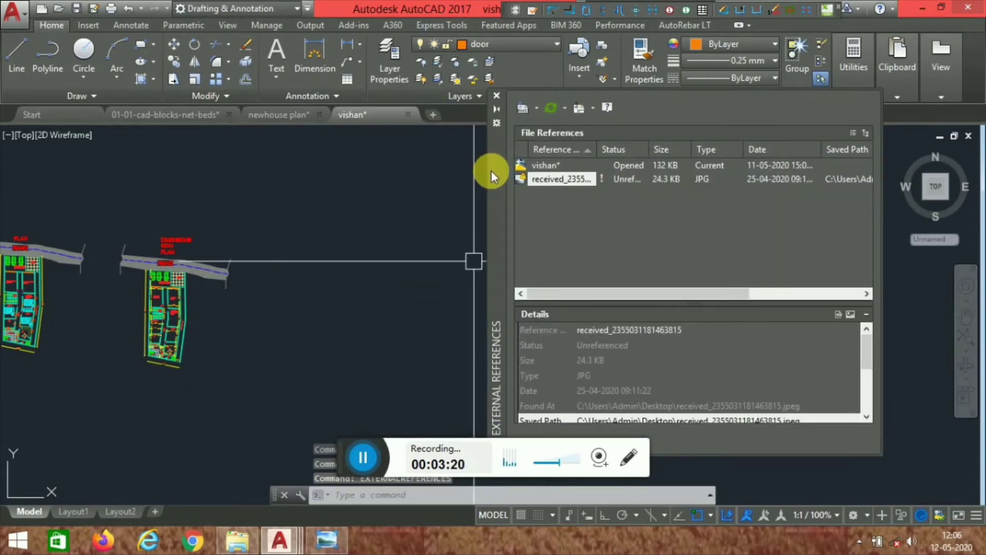
left_click_drag(490, 170, 484, 172)
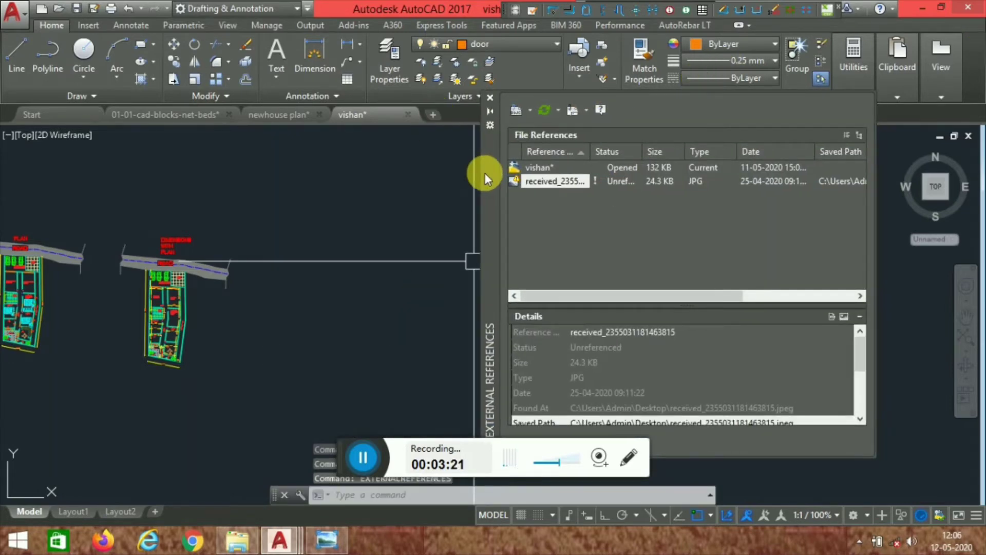
left_click(527, 109)
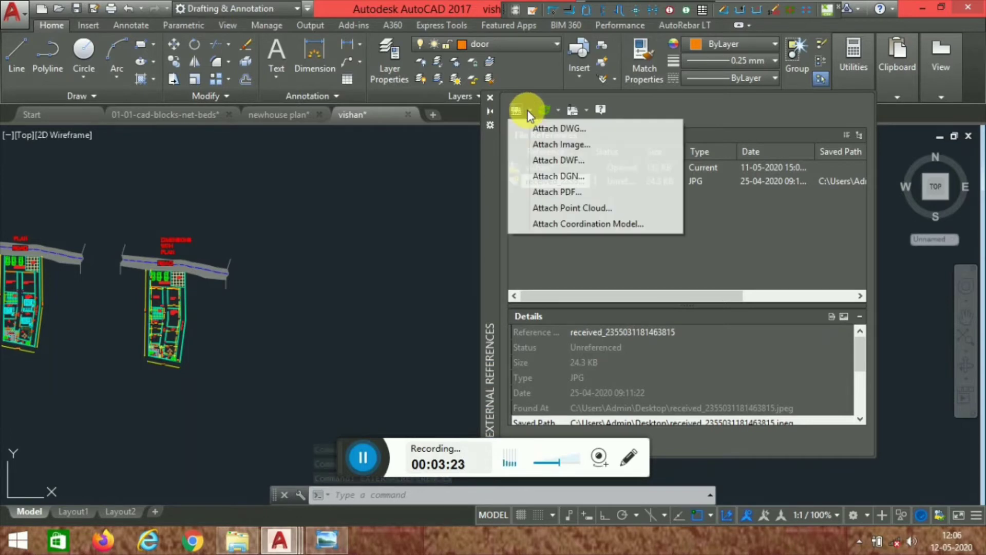
left_click(562, 150)
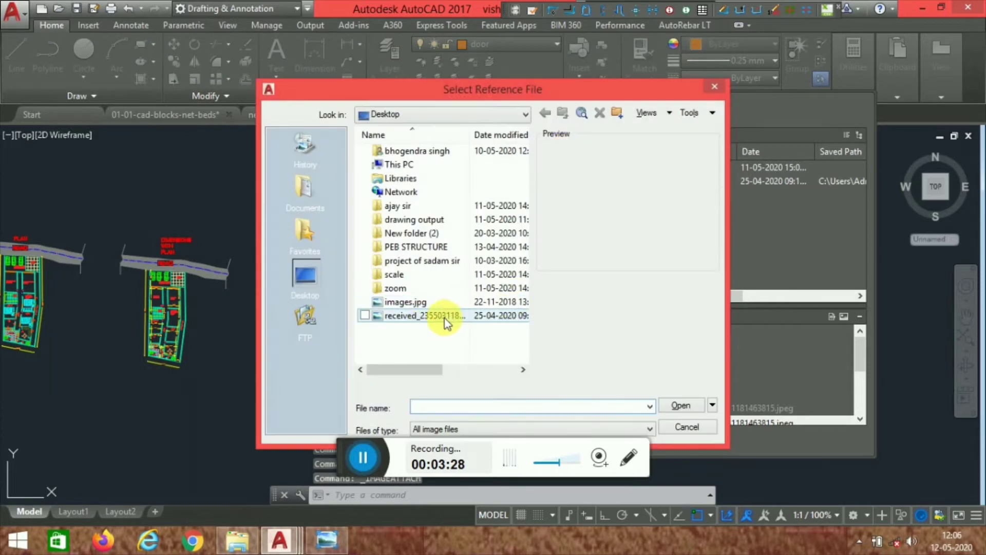
left_click(441, 315)
left_click(690, 410)
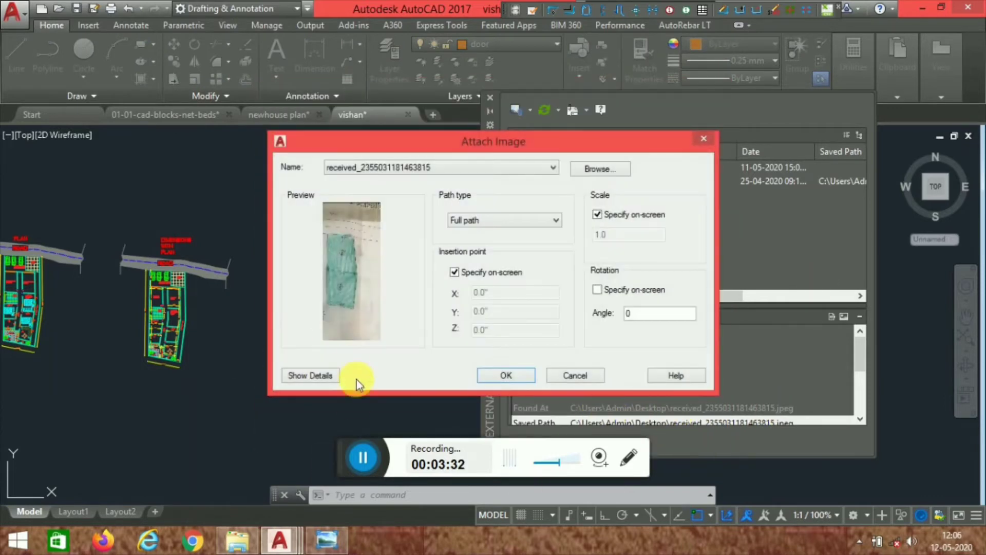
left_click(529, 378)
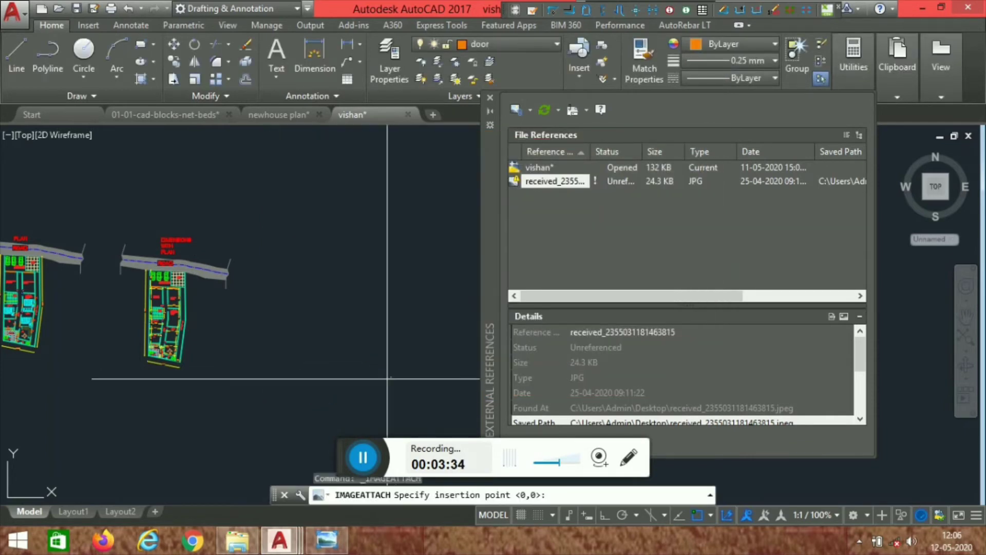
Place the sketch image in the empty space beside the dimensioned plan, size it freehand, and close the External References palette
left_click(286, 403)
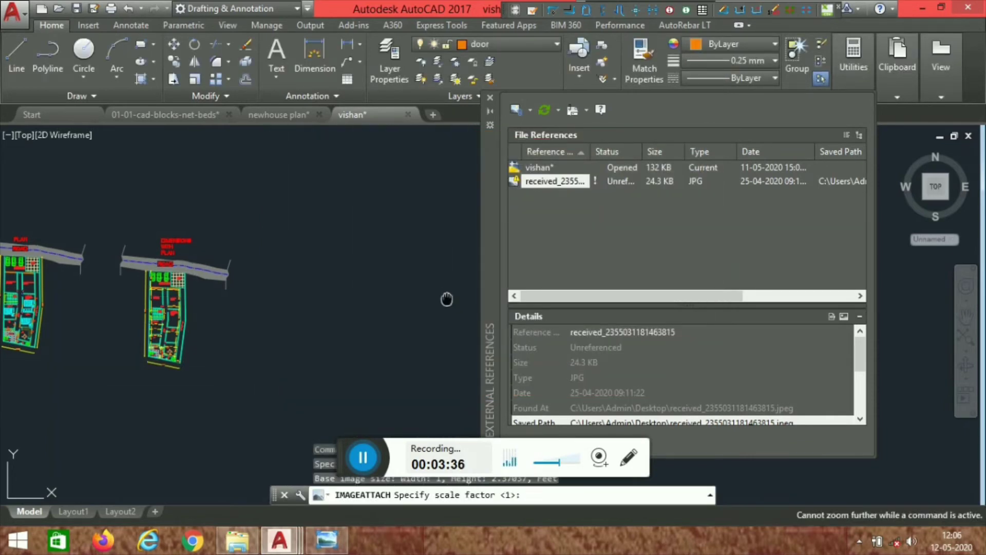
middle_click_drag(447, 298, 403, 354)
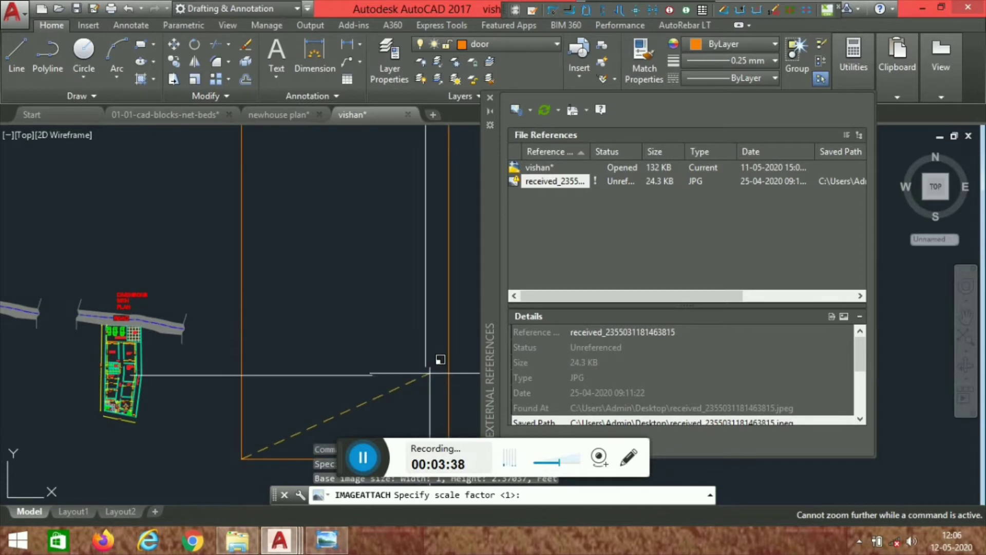
left_click(446, 373)
scroll(440, 255, "down", 4)
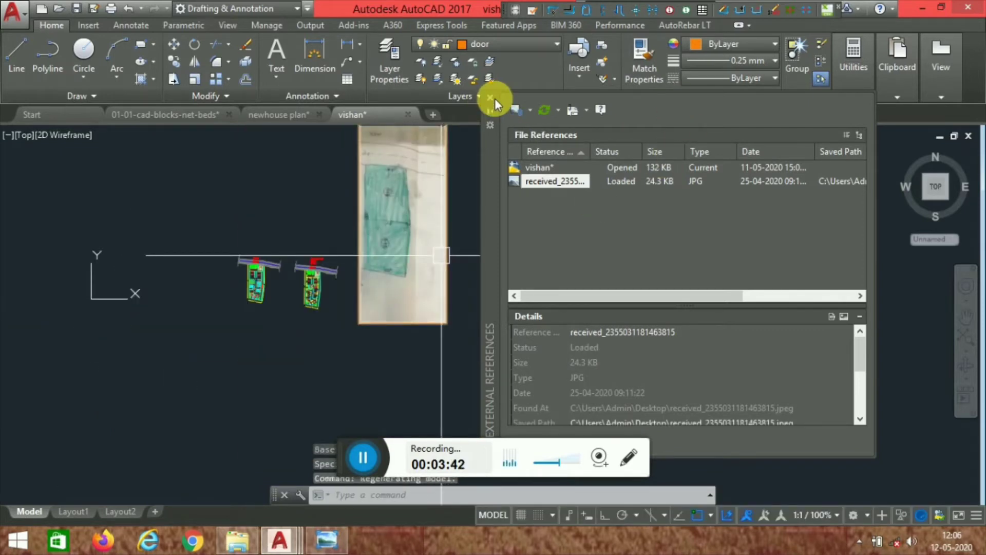
left_click(495, 97)
scroll(418, 266, "down", 2)
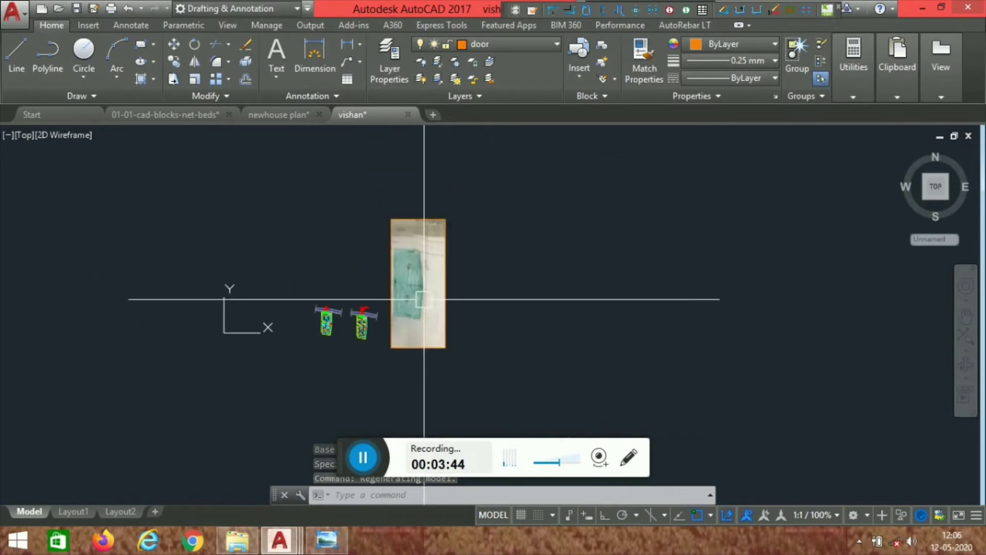
Examine the attached sketch's road, plot corners and handwritten dimensions, and compare its size with the existing plans
scroll(424, 298, "up", 8)
scroll(495, 358, "down", 3)
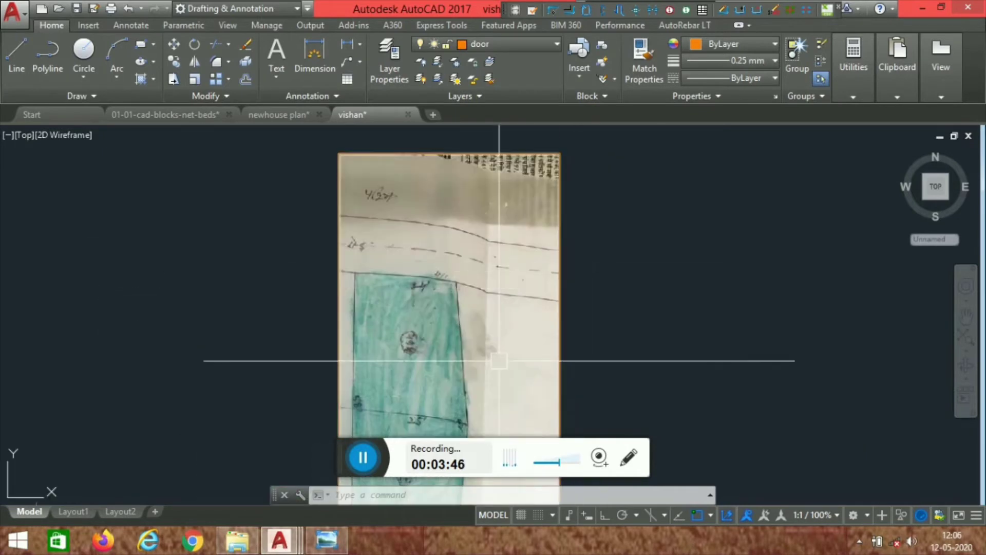
scroll(506, 279, "up", 2)
scroll(513, 301, "down", 3)
scroll(550, 335, "up", 5)
scroll(521, 334, "up", 4)
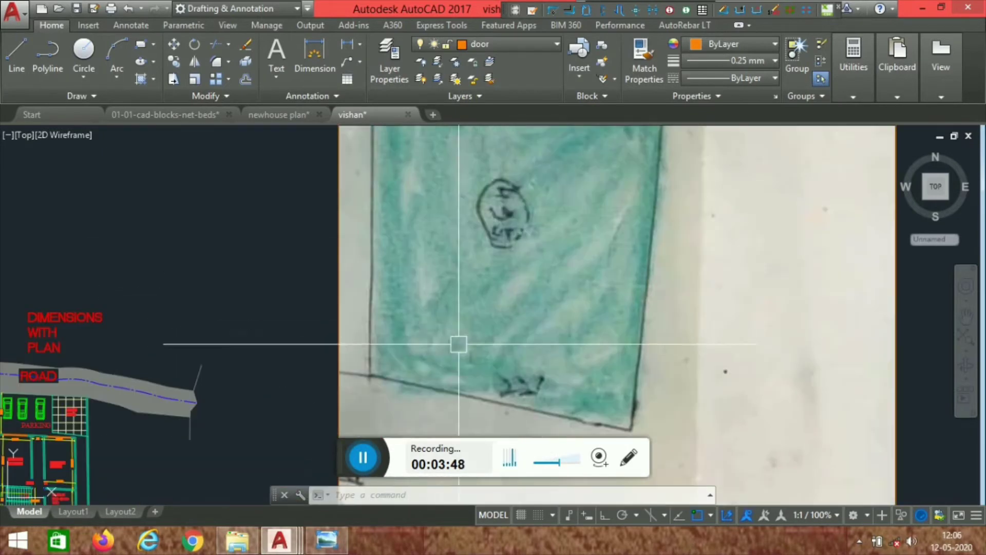
scroll(537, 261, "down", 5)
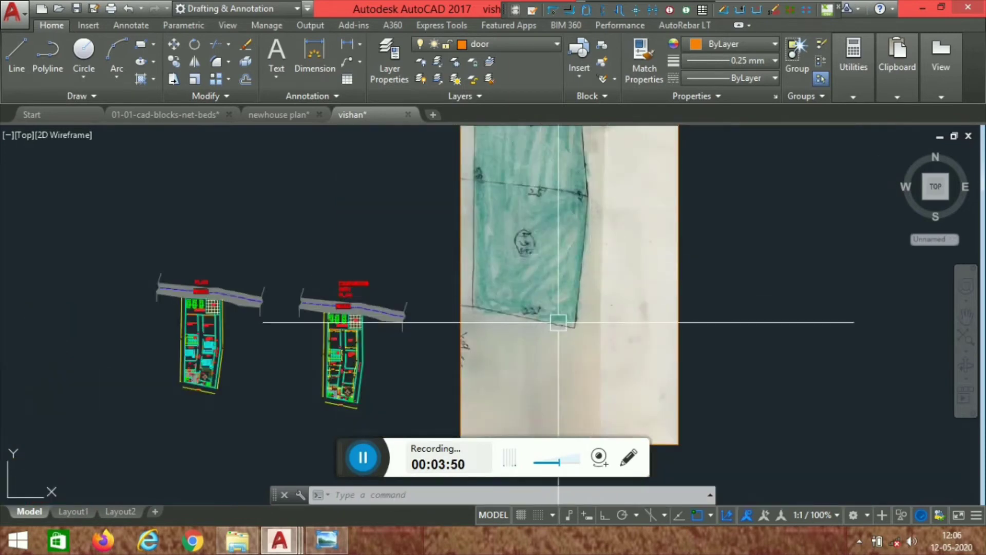
scroll(583, 272, "down", 1)
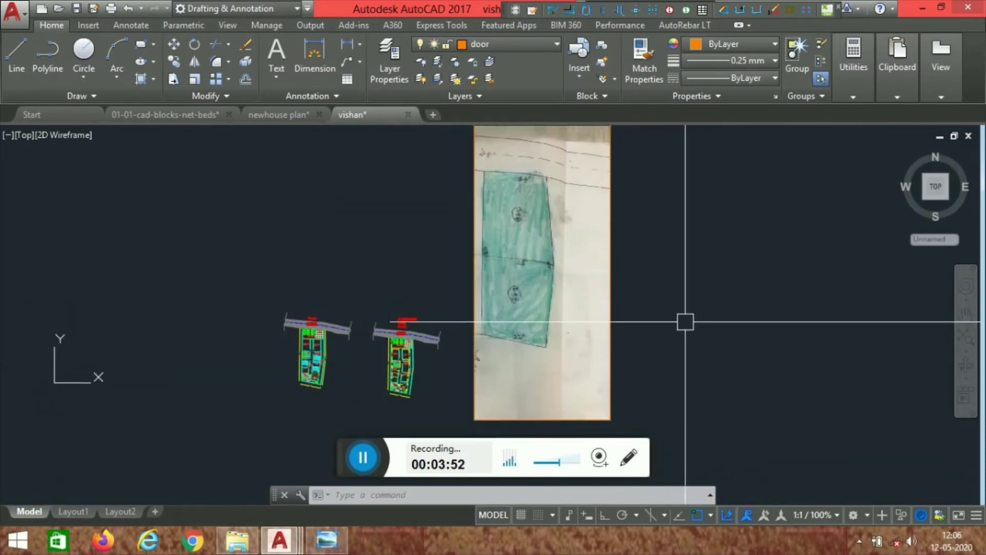
Scale the sketch image from its lower-left corner by reference, giving the plot's bottom edge a new length of 22'
type("s")
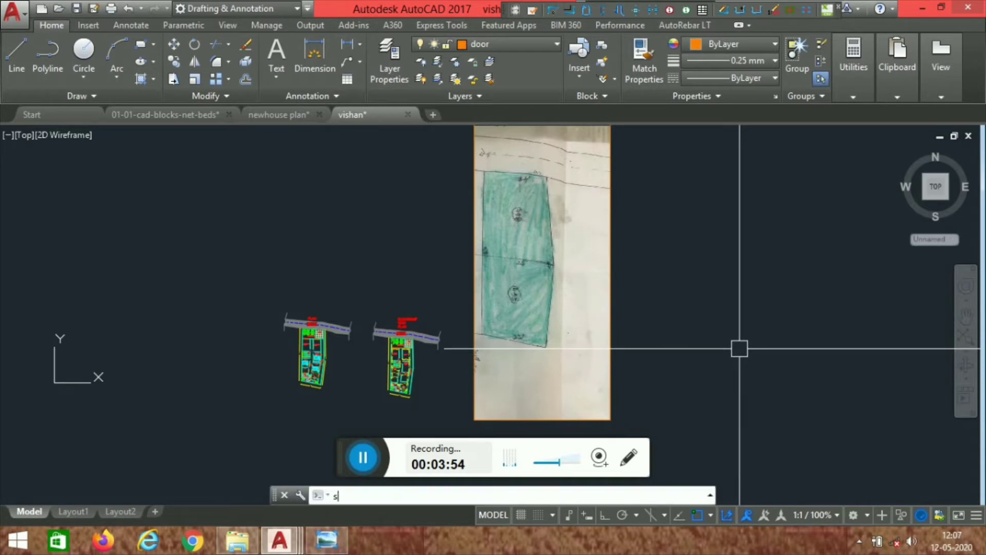
type("c")
key("Return")
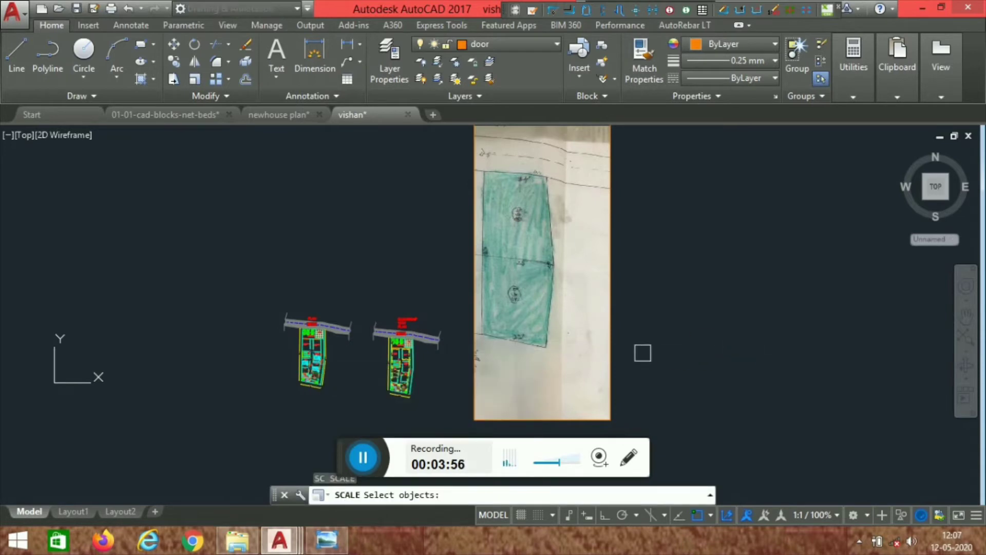
left_click(615, 360)
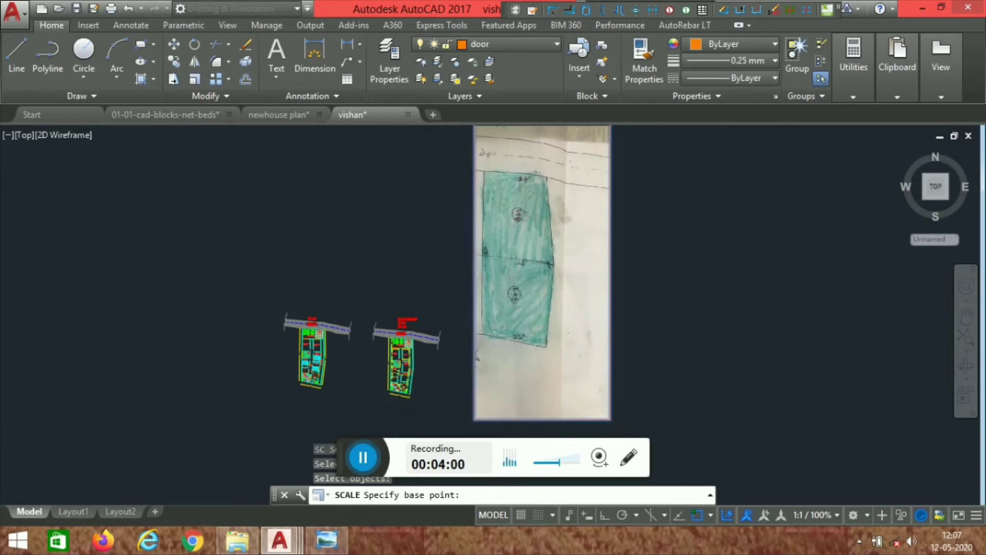
scroll(491, 426, "up", 4)
left_click(449, 407)
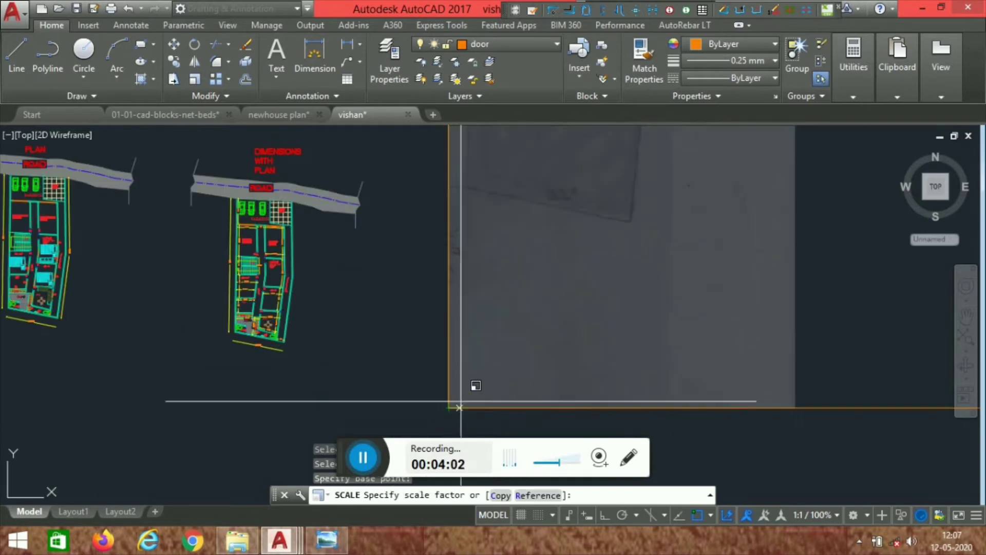
left_click(538, 495)
scroll(541, 221, "up", 5)
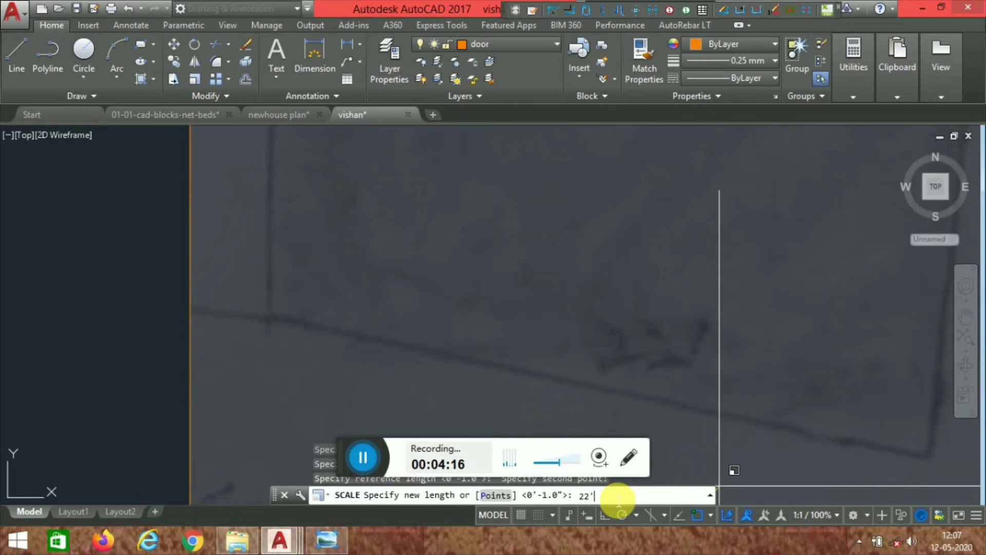
key("Return")
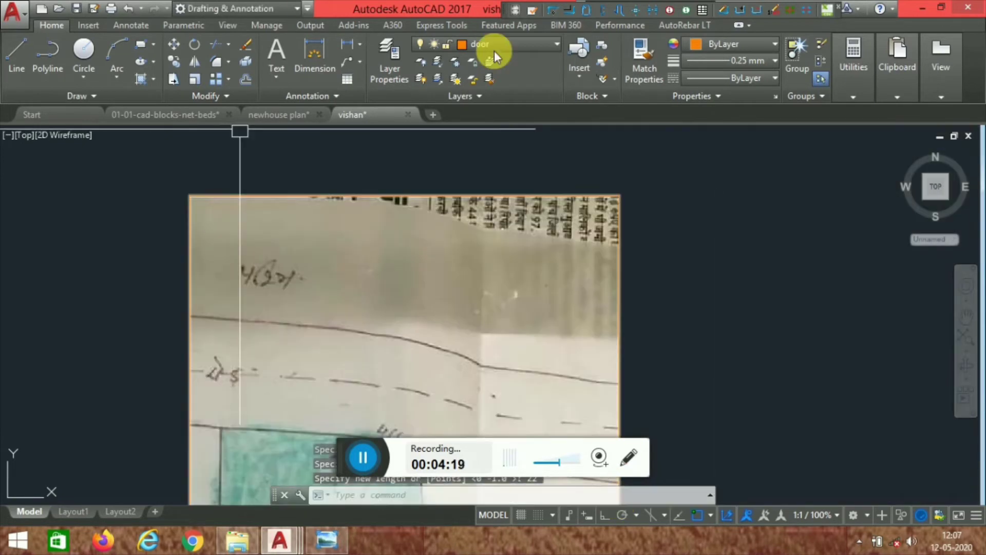
Inspect the rescaled plot sketch next to the dimensioned plan, and review the drawing's layers in the Layer Properties Manager
scroll(547, 185, "down", 4)
scroll(339, 279, "up", 3)
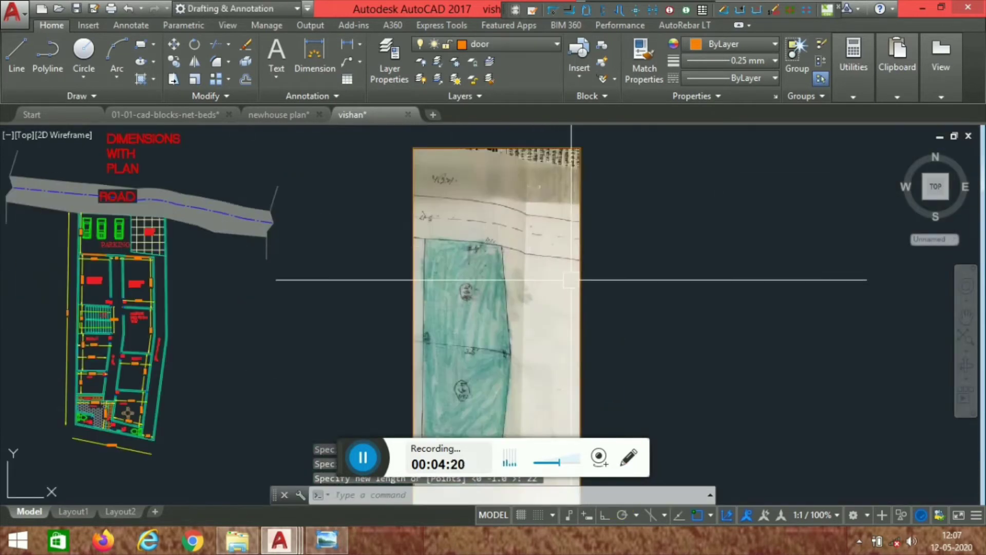
scroll(418, 326, "down", 2)
scroll(387, 293, "up", 4)
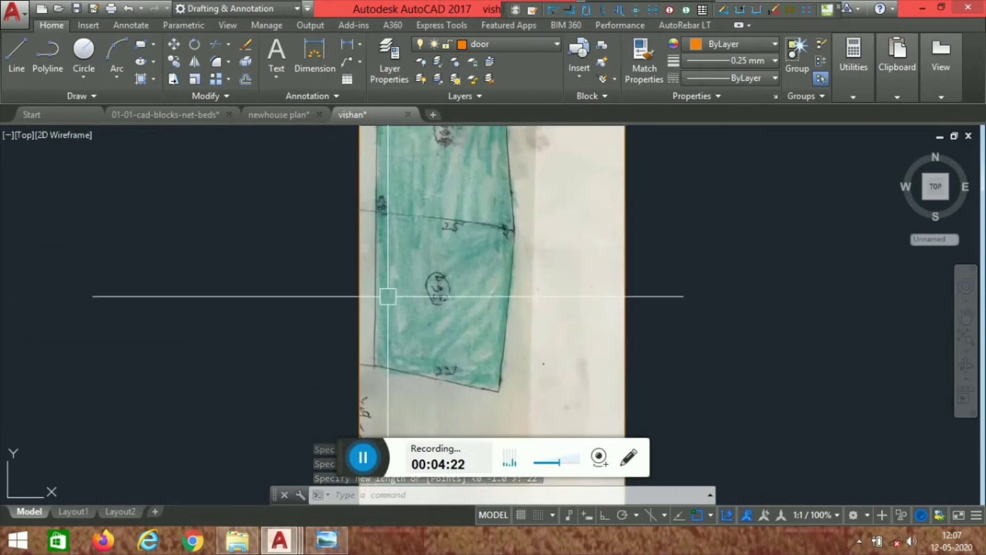
middle_click_drag(471, 330, 436, 308)
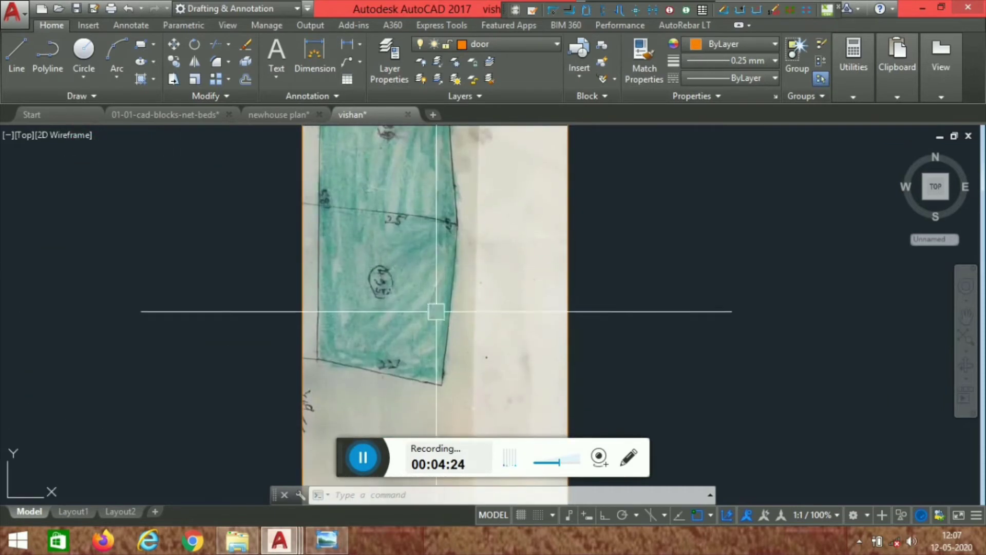
scroll(579, 220, "down", 1)
middle_click_drag(580, 221, 421, 296)
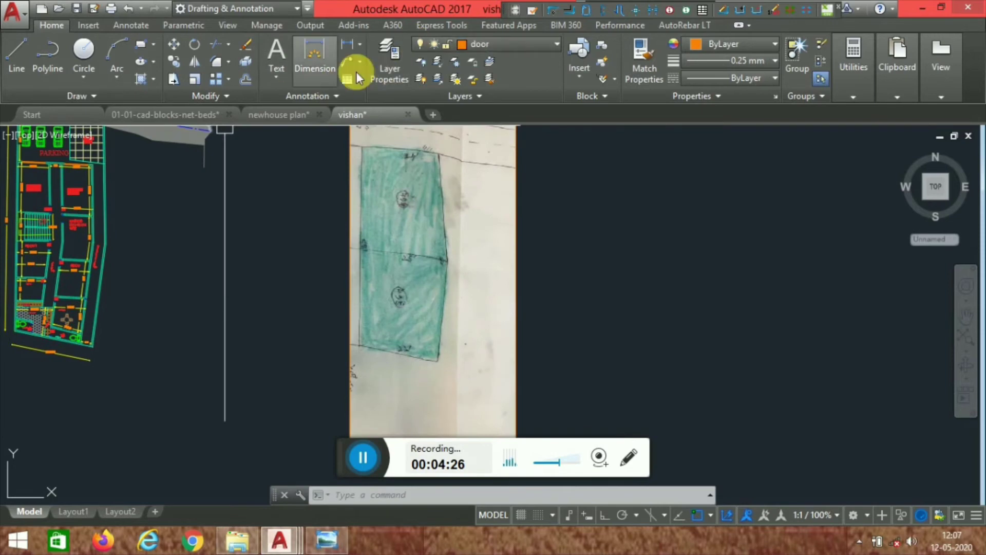
left_click(389, 79)
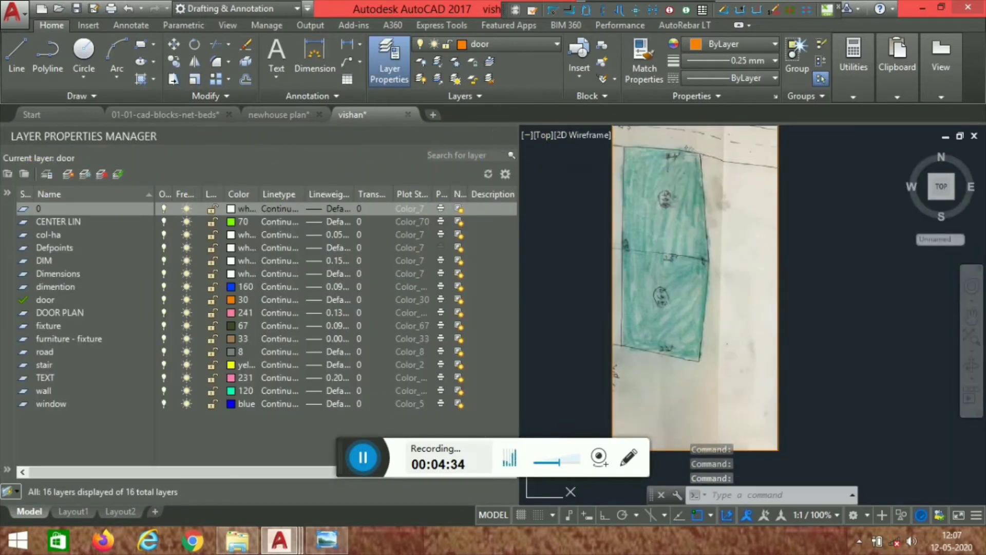
left_click(509, 134)
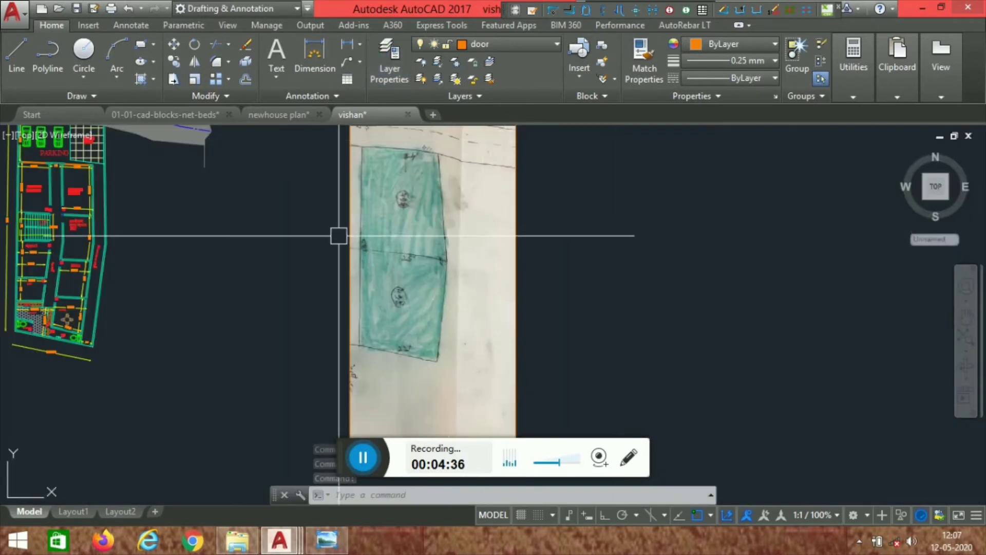
Trace the plot's bottom edge and lower right edge with the Line tool, from the bottom-left corner to the right-hand bend
scroll(337, 231, "down", 2)
left_click(14, 60)
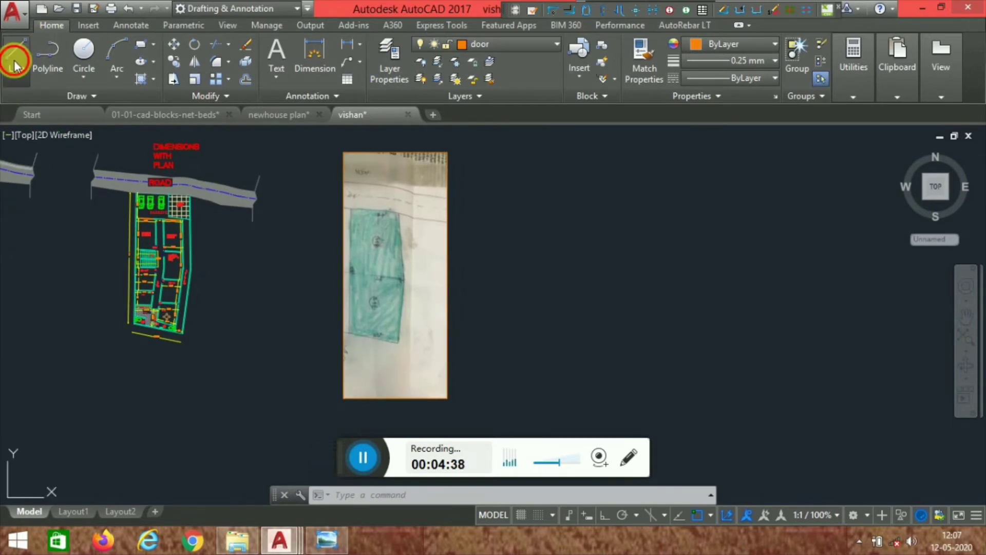
scroll(330, 341, "up", 5)
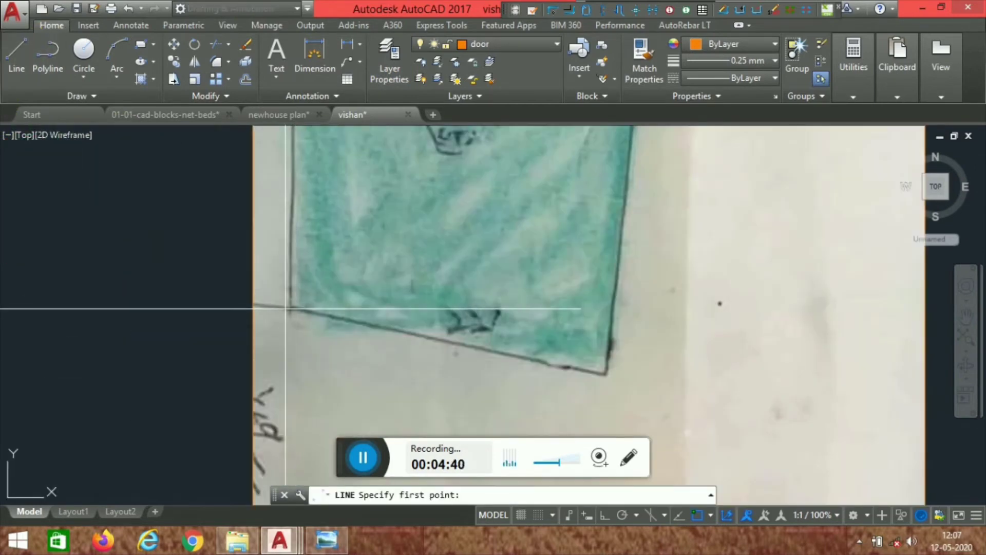
left_click(290, 308)
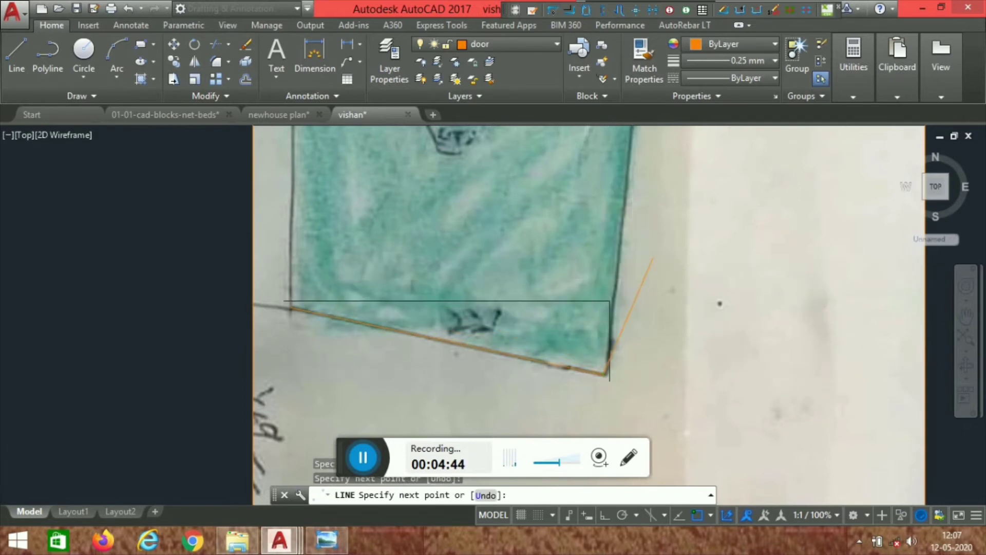
scroll(652, 258, "down", 3)
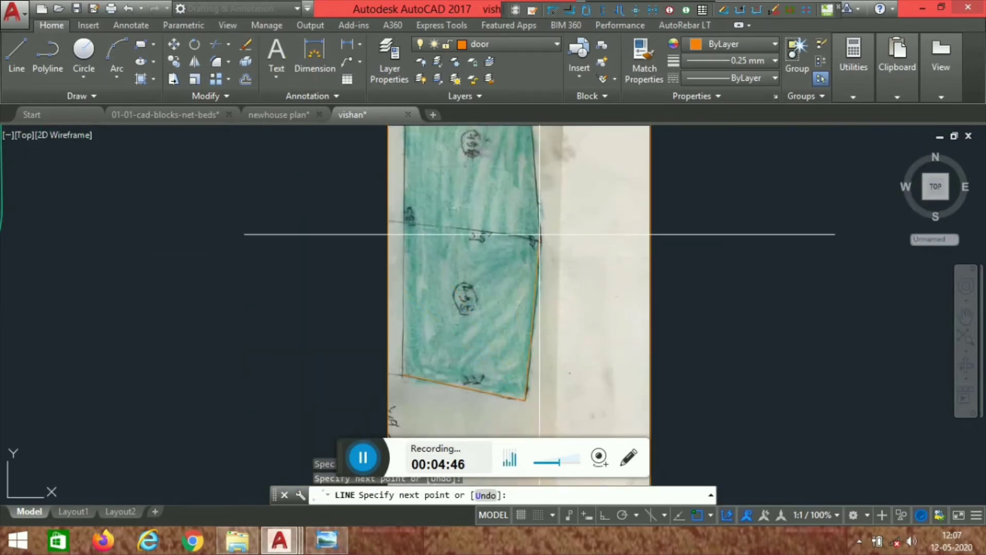
scroll(539, 234, "up", 2)
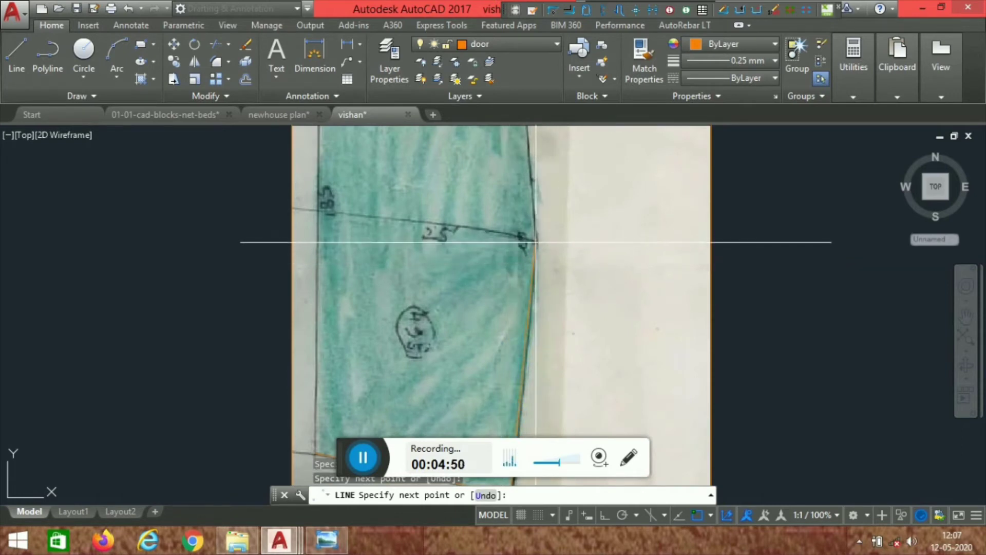
left_click(536, 242)
Finish tracing the plot outline with lines along the upper right, top and left edges, closing it at the bottom-left starting corner
scroll(534, 216, "down", 3)
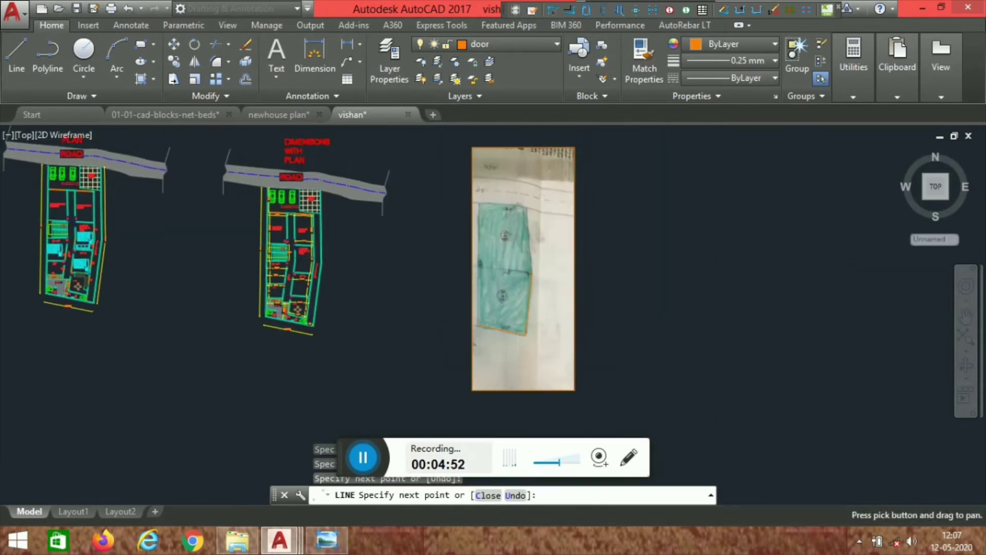
scroll(533, 180, "up", 3)
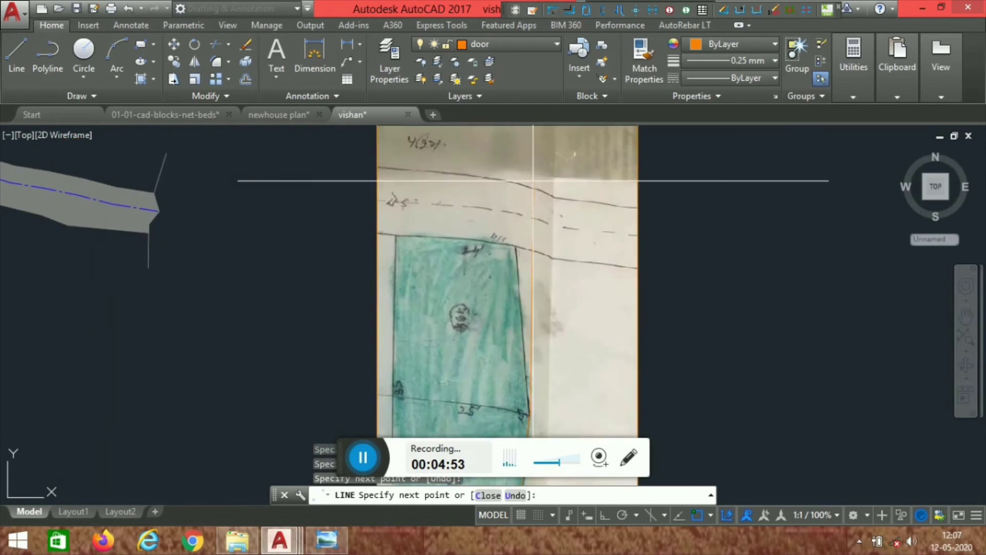
left_click(516, 246)
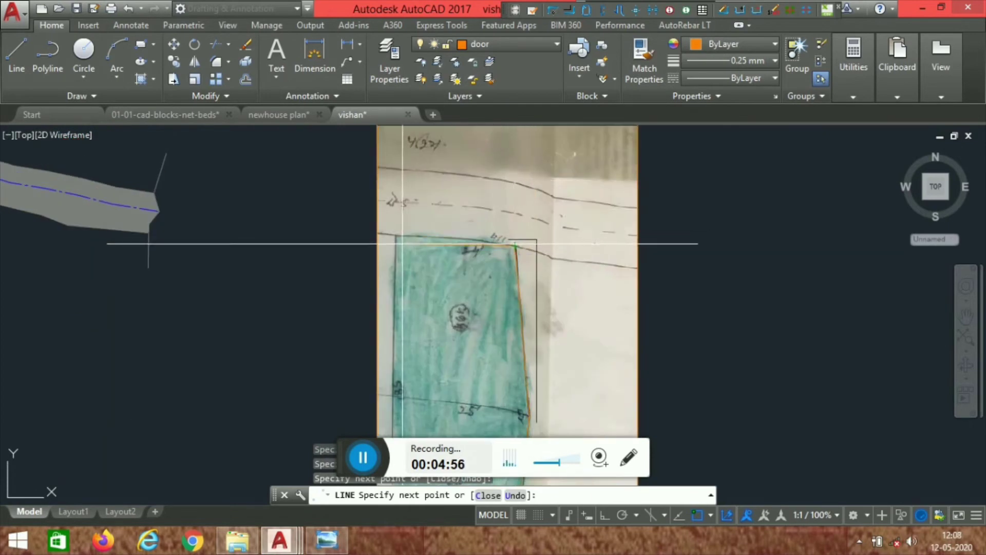
left_click(396, 235)
scroll(396, 257, "down", 5)
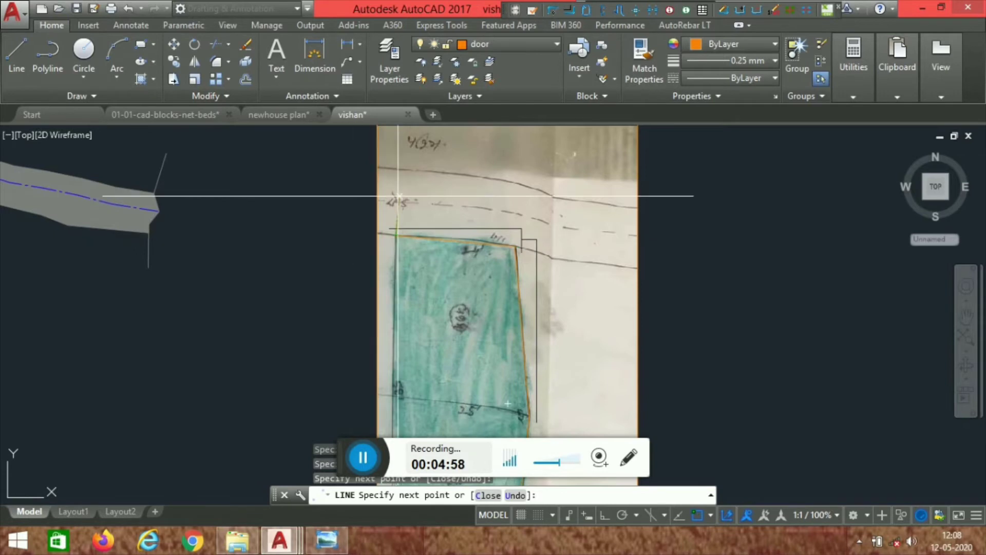
scroll(411, 318, "up", 5)
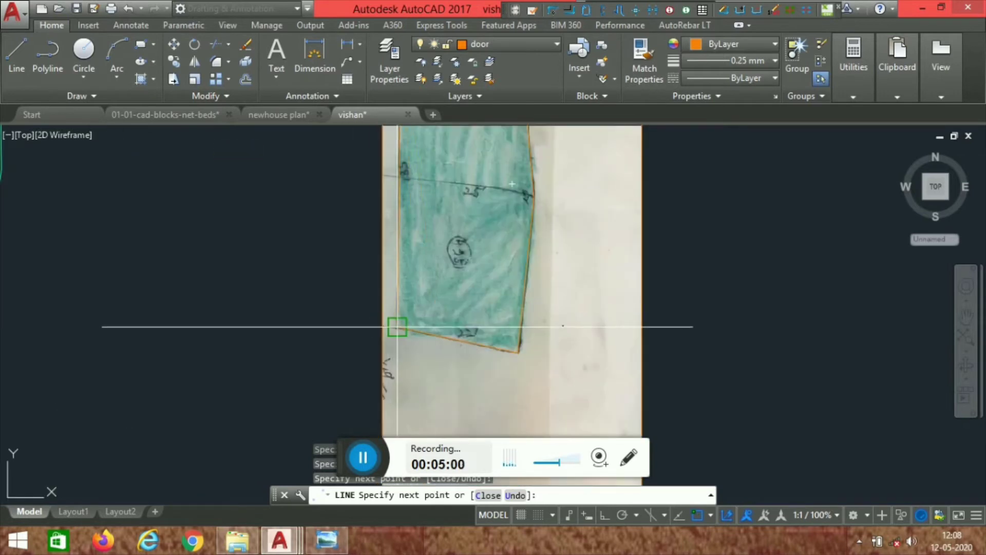
scroll(436, 247, "down", 8)
key("Escape")
Delete the attached sketch image from behind the traced plot outline
scroll(418, 226, "up", 5)
left_click(818, 302)
left_click(459, 334)
key("Delete")
scroll(579, 220, "down", 5)
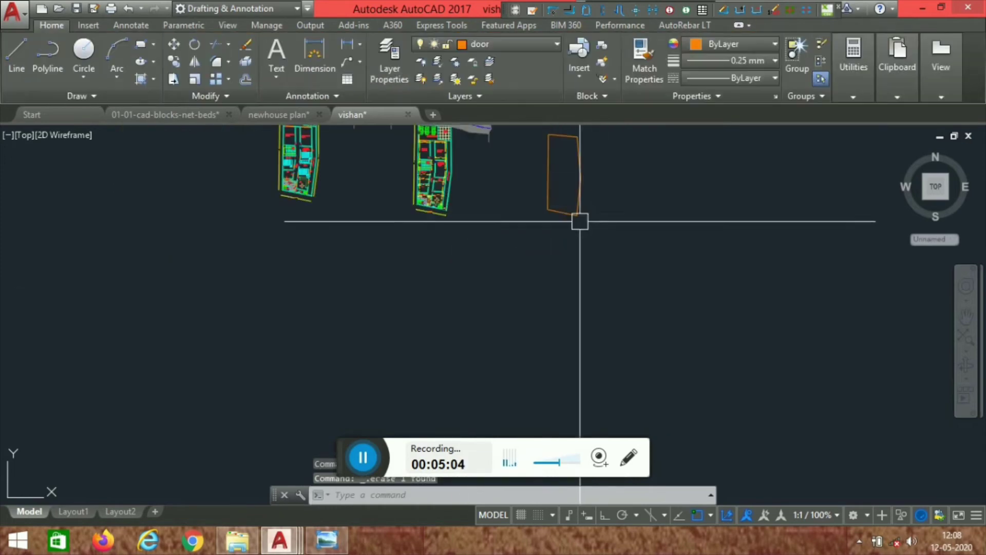
scroll(409, 398, "up", 5)
middle_click_drag(410, 398, 477, 183)
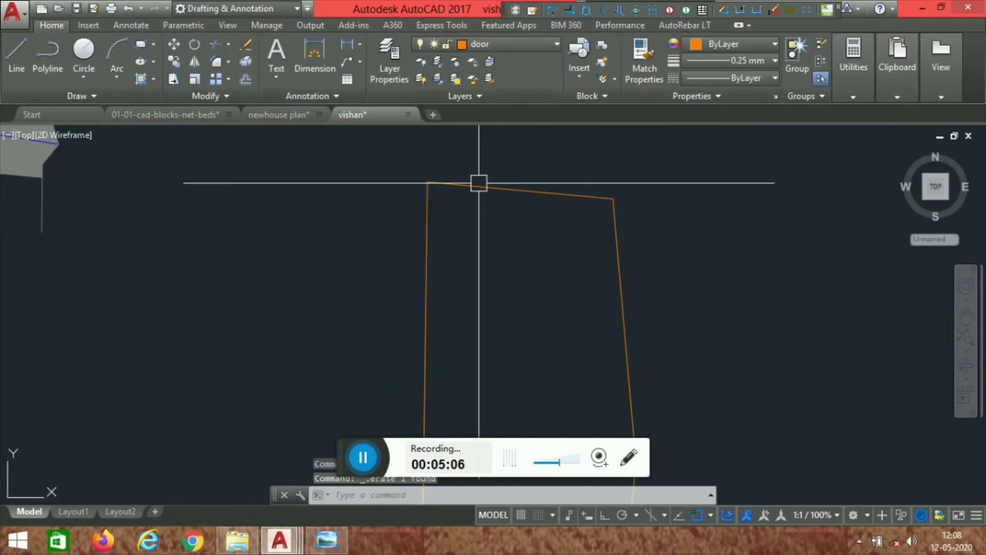
scroll(559, 176, "down", 4)
left_click(576, 160)
left_click(392, 413)
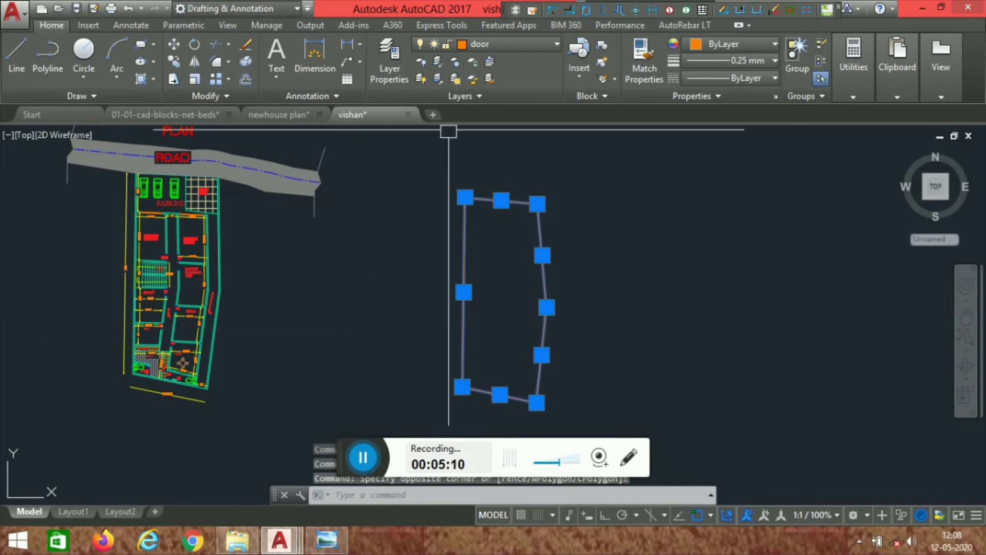
type("sc")
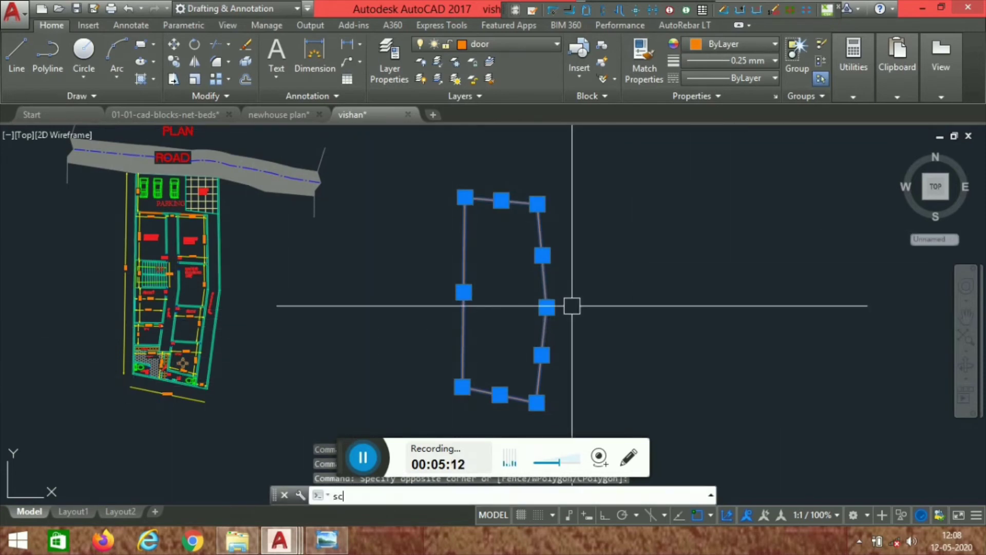
key("Return")
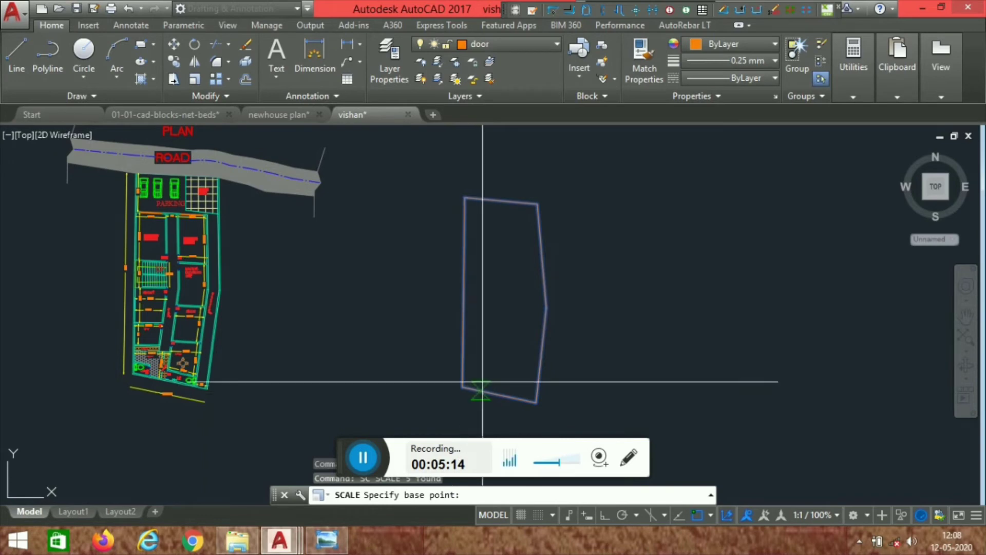
left_click(462, 386)
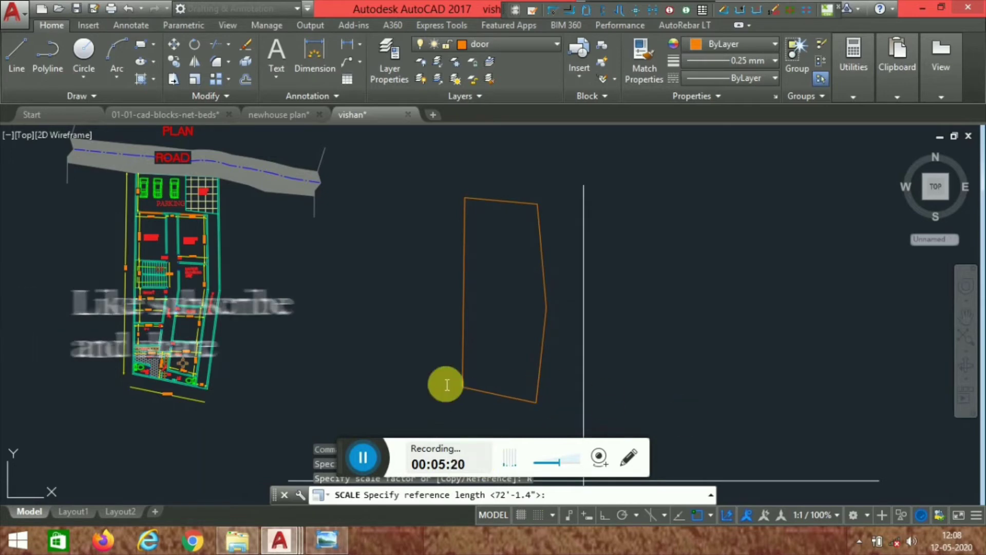
key("Escape")
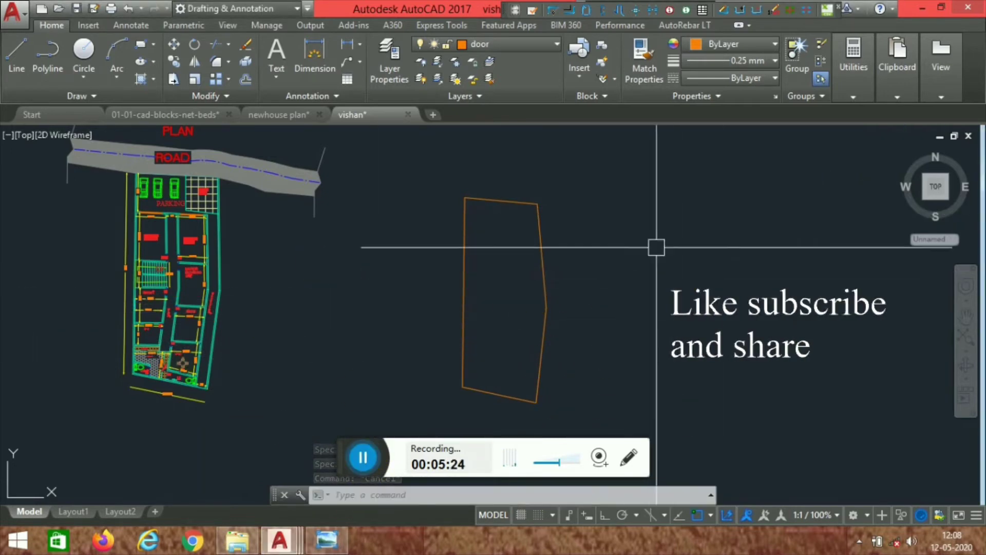
Scale the whole traced outline by reference from its bottom-left corner, giving the bottom edge a new length of 22'
left_click(661, 161)
left_click(430, 409)
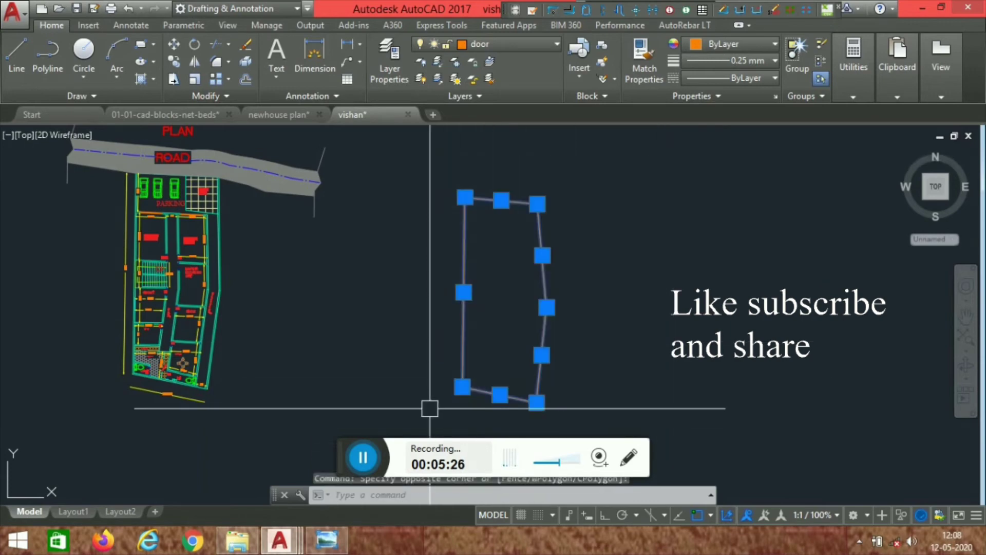
type("sc")
key("Return")
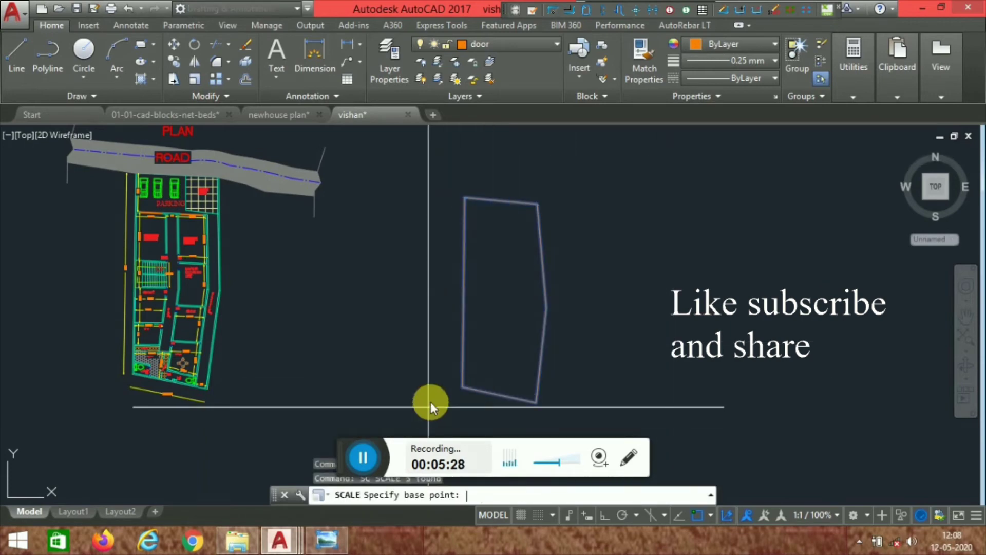
left_click(462, 387)
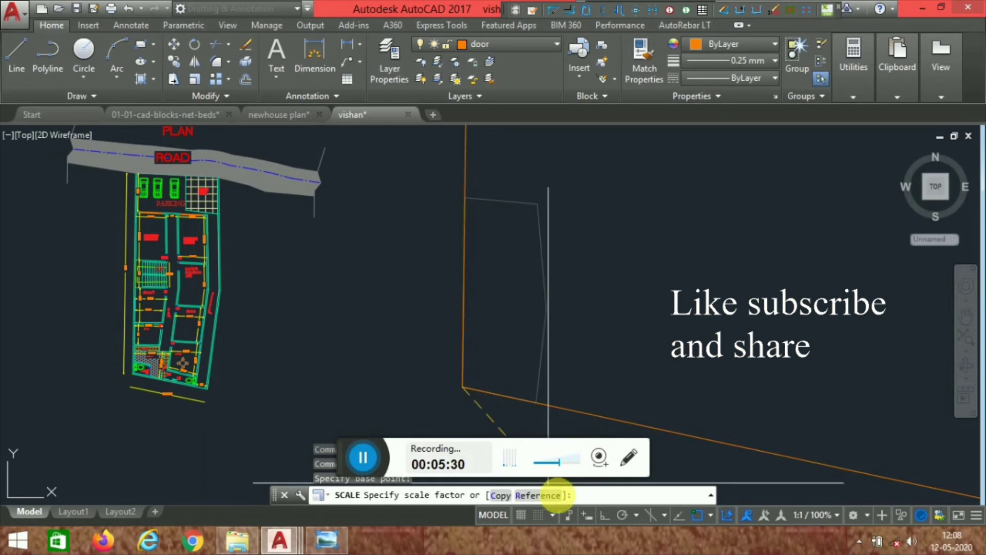
left_click(540, 494)
left_click(462, 386)
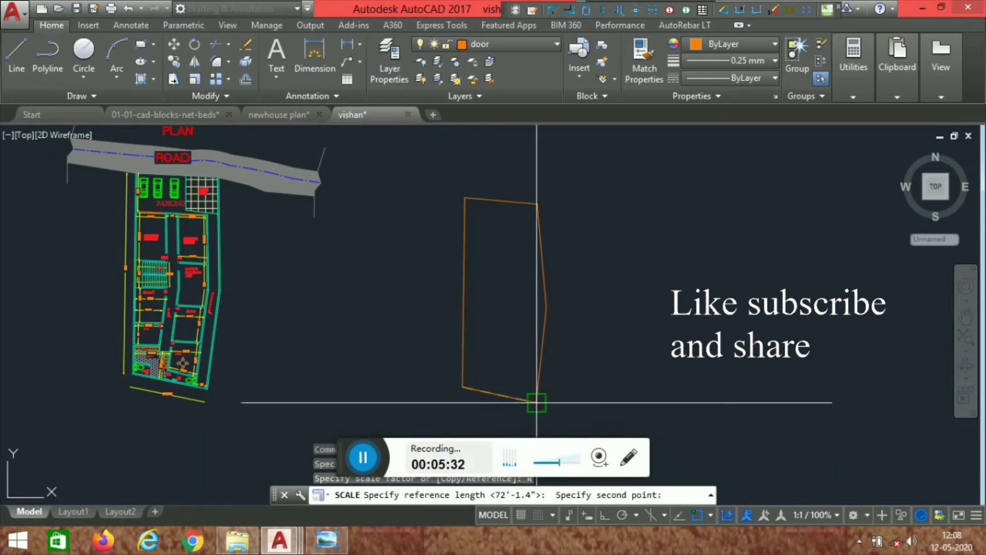
left_click(536, 402)
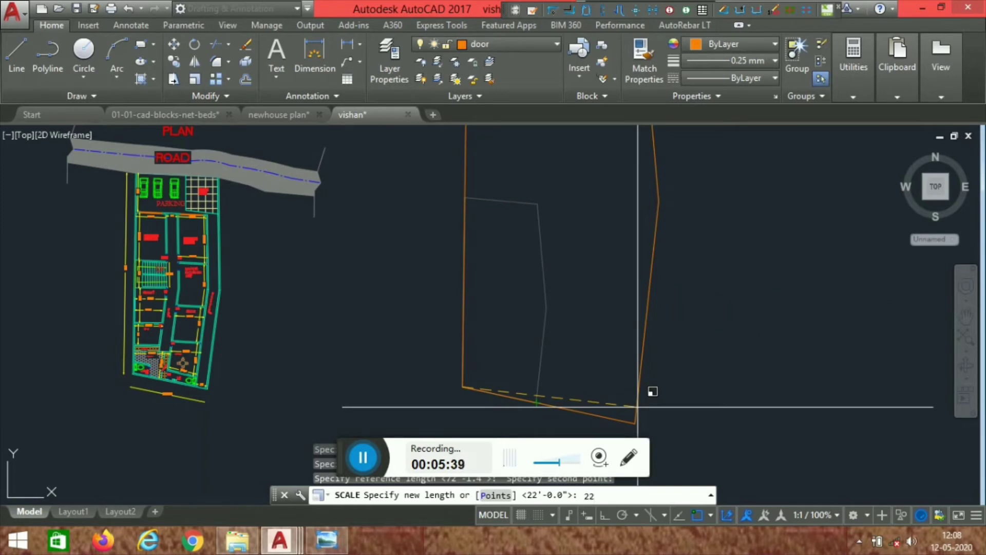
key("Return")
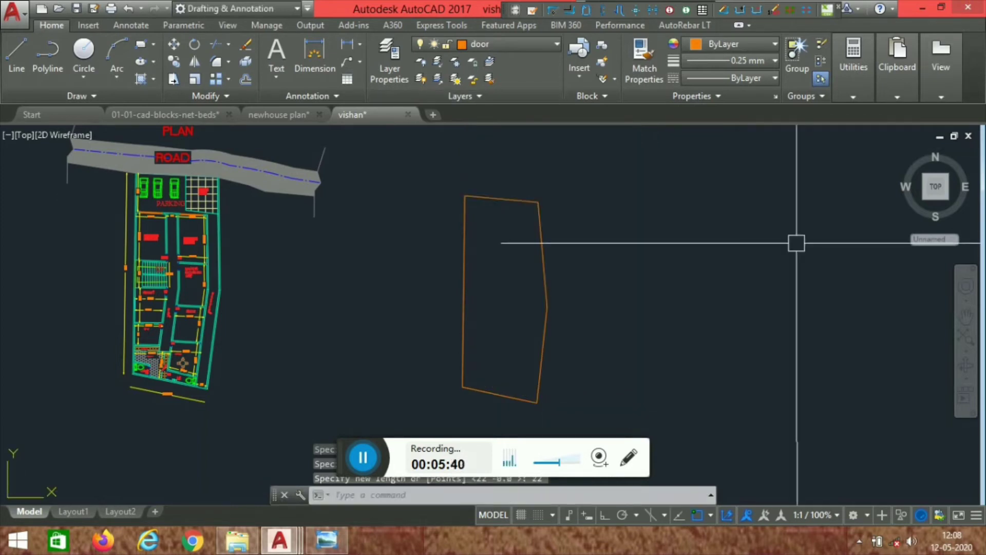
Switch to Windows Photo Viewer to check the plot photo's written dimensions, and return to the maximized AutoCAD drawing
left_click(919, 8)
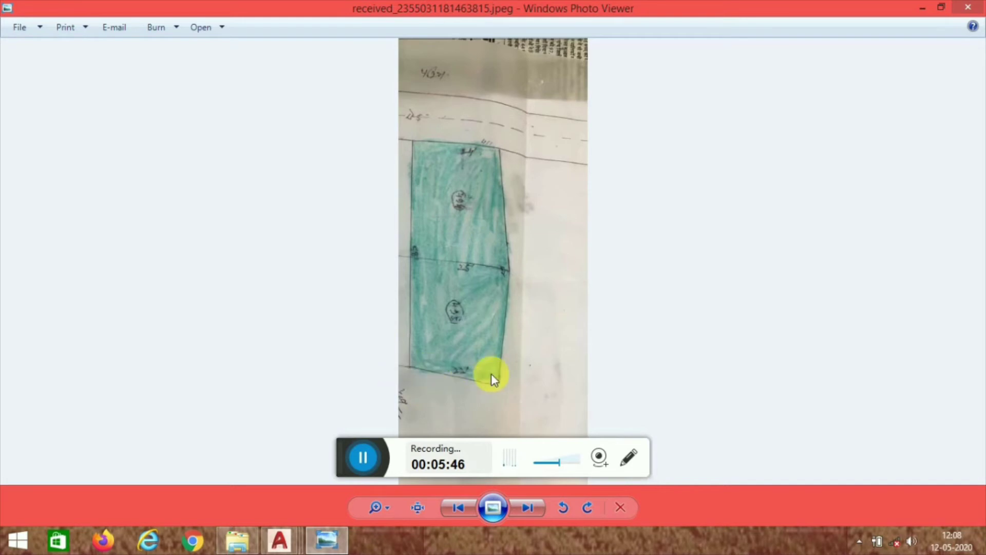
left_click(298, 543)
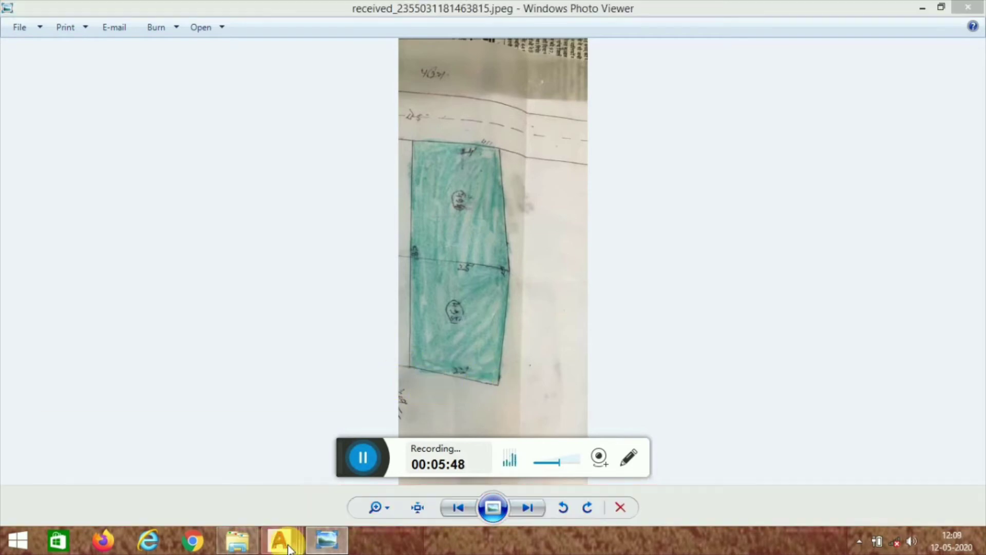
left_click(477, 447)
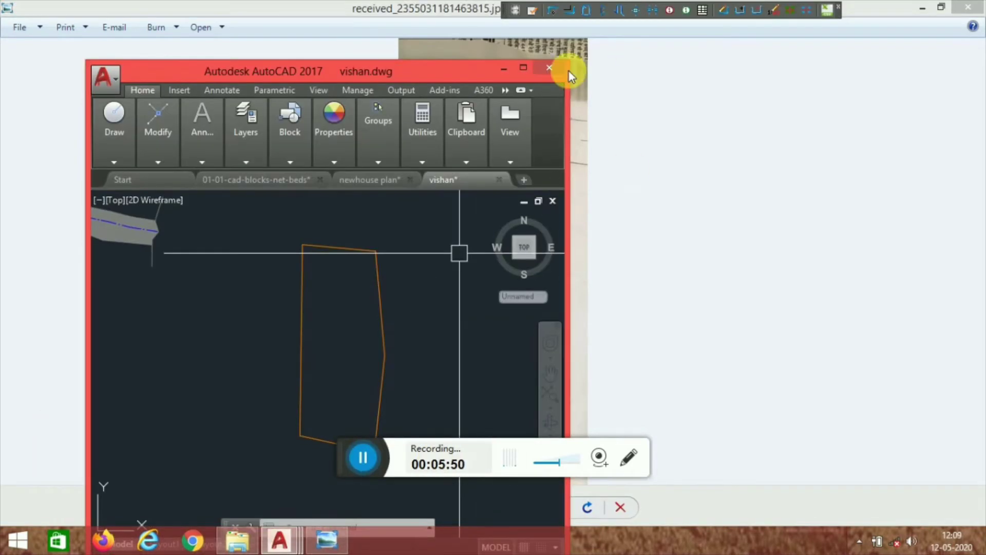
left_click(523, 69)
Compare the traced plot outline with the finished plans, examining the boundary walls, side setback, road frontage and room layout
scroll(632, 321, "down", 3)
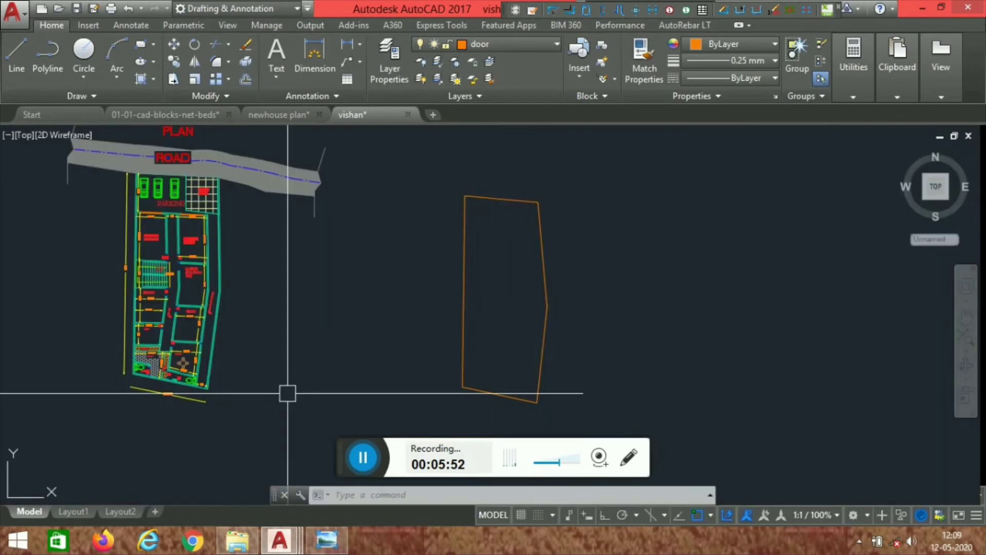
scroll(444, 406, "up", 2)
scroll(458, 374, "down", 5)
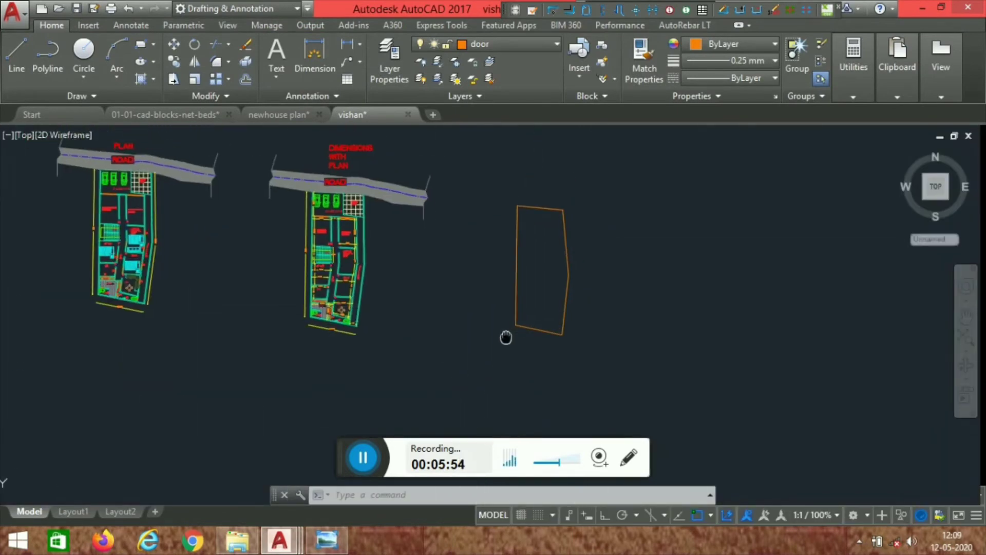
scroll(599, 302, "up", 3)
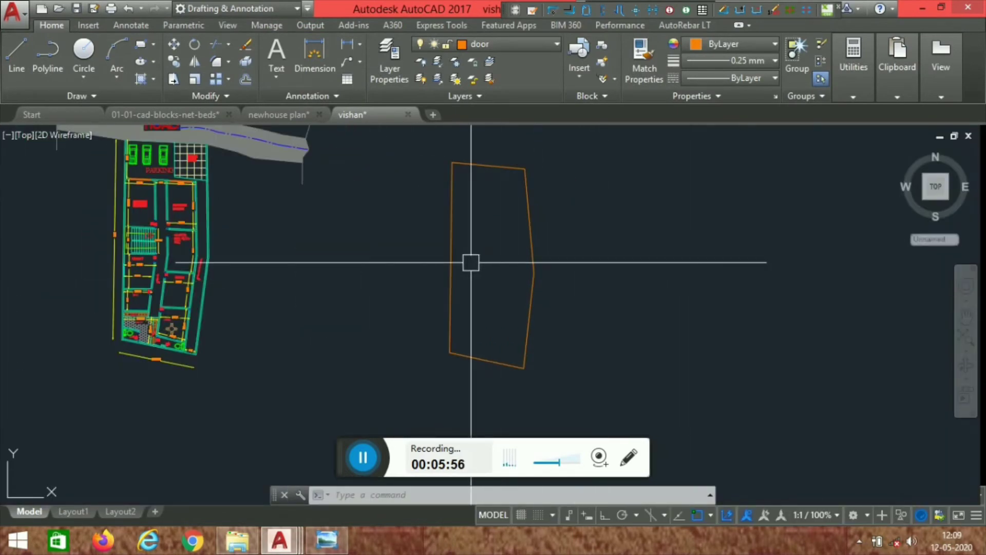
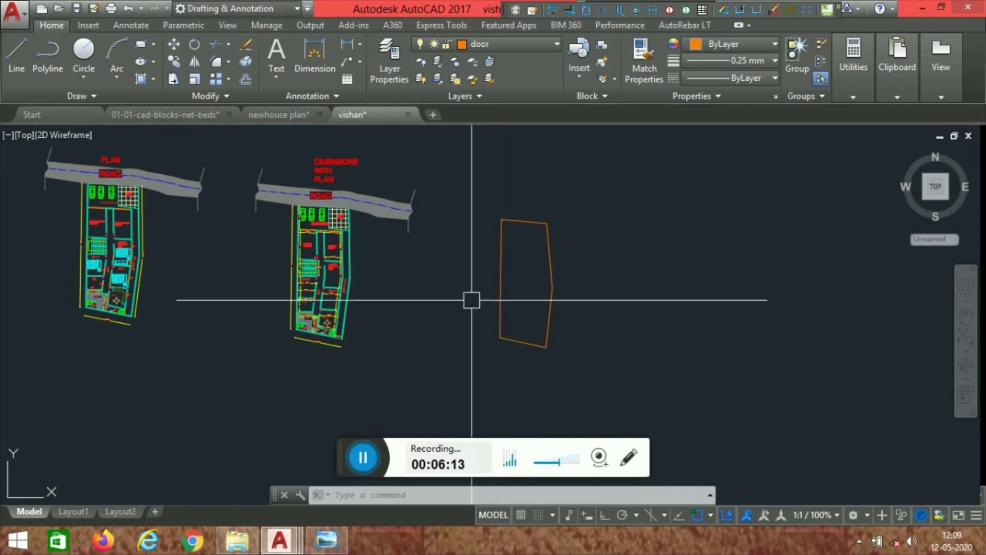
scroll(576, 317, "up", 2)
middle_click_drag(601, 304, 565, 328)
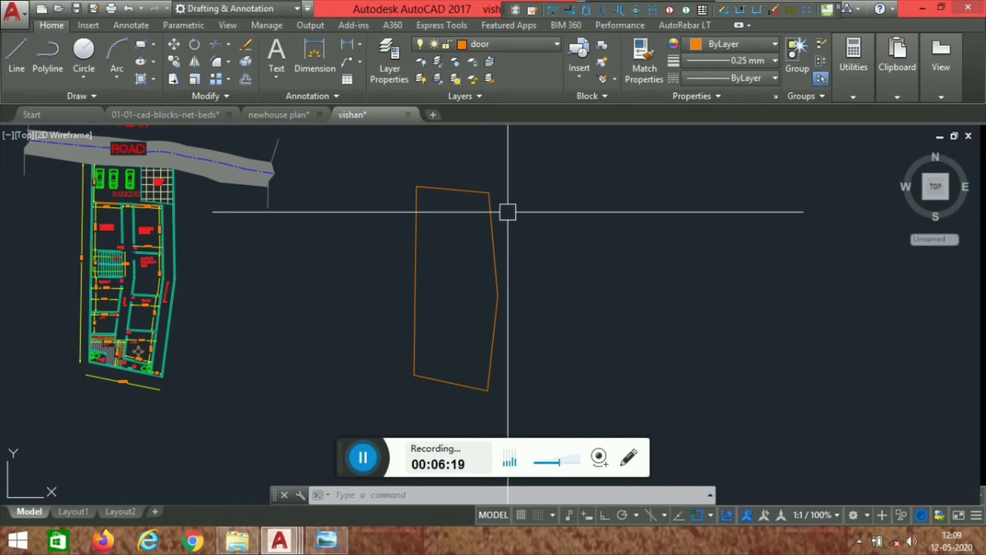
middle_click_drag(544, 275, 551, 277)
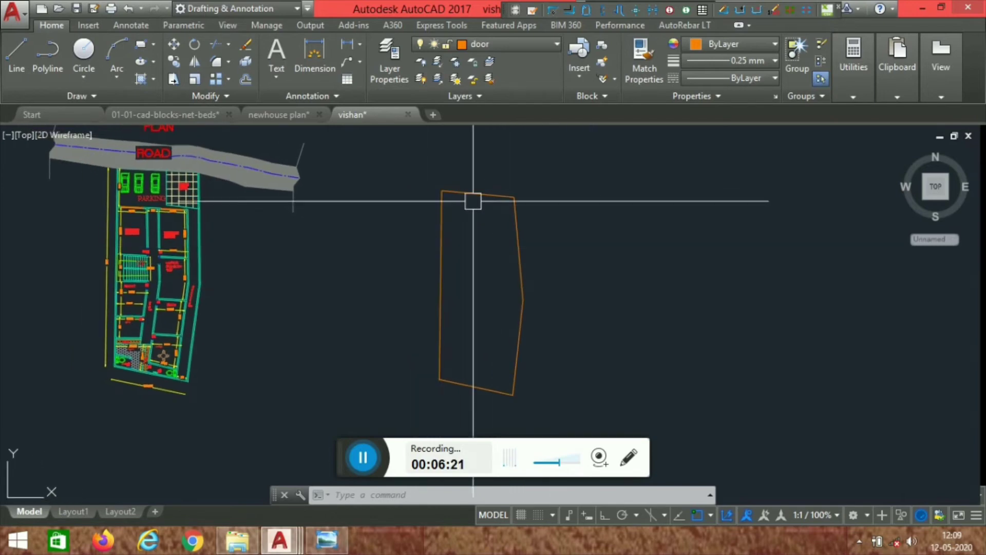
mouse_move(289, 114)
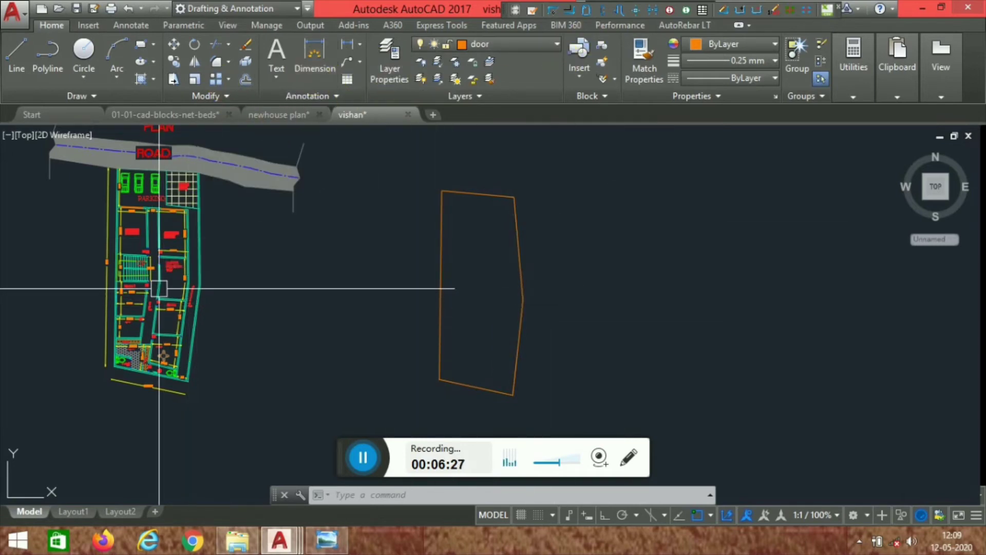
scroll(160, 288, "up", 6)
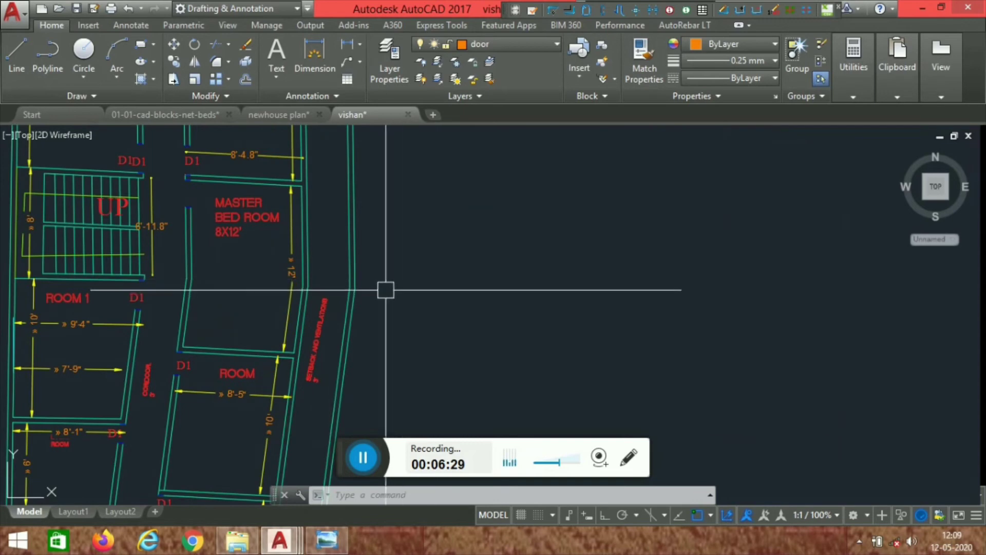
scroll(360, 303, "up", 5)
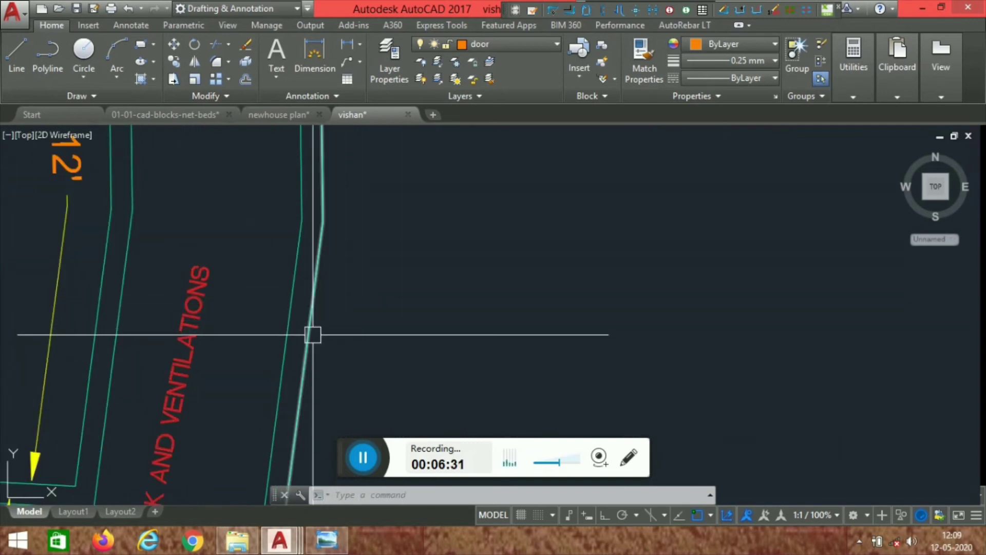
scroll(482, 256, "down", 8)
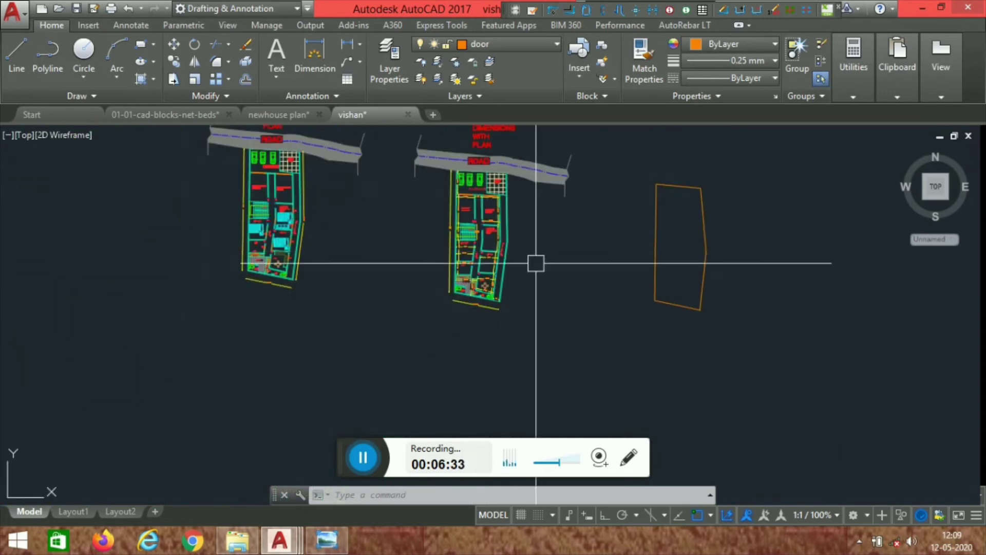
scroll(485, 208, "up", 7)
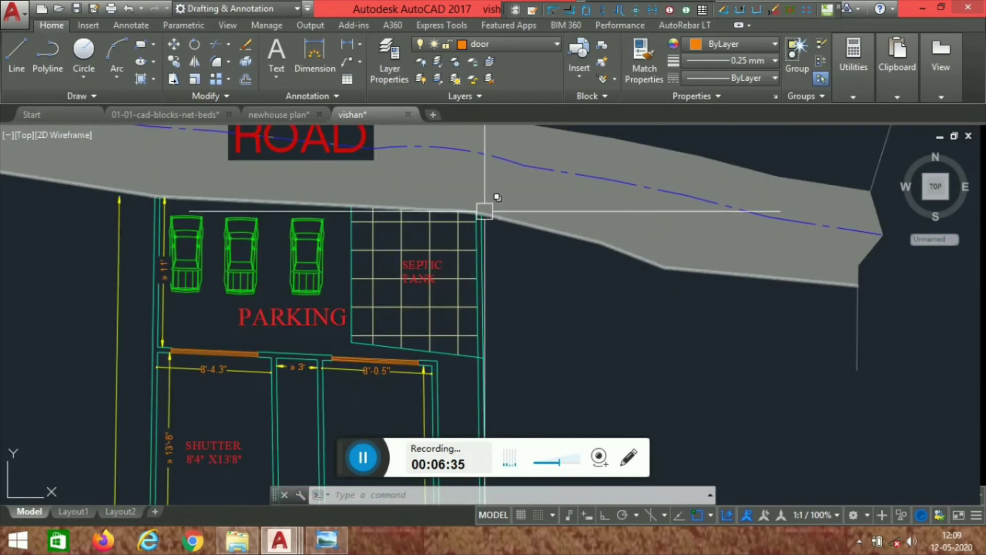
scroll(484, 210, "down", 5)
middle_click_drag(479, 352, 414, 334)
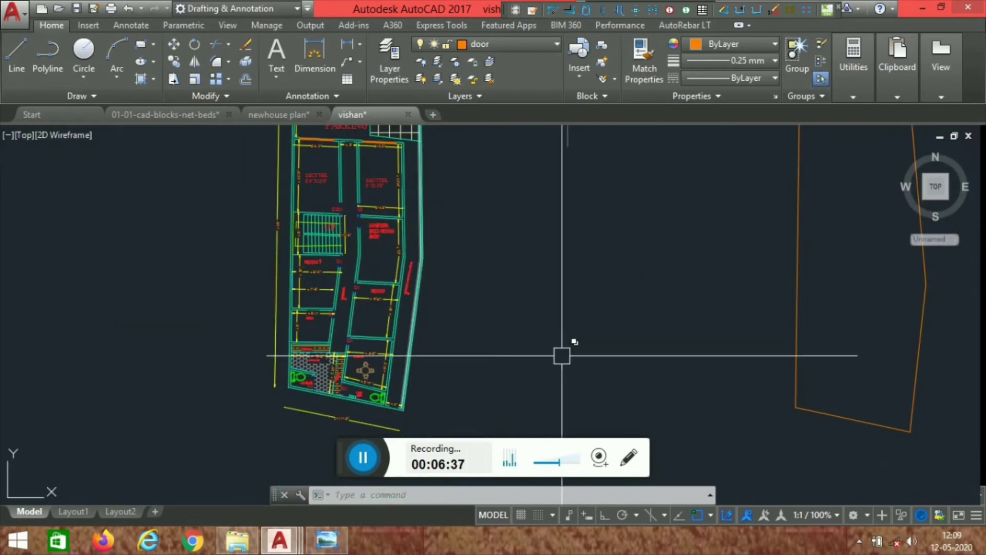
scroll(512, 270, "down", 2)
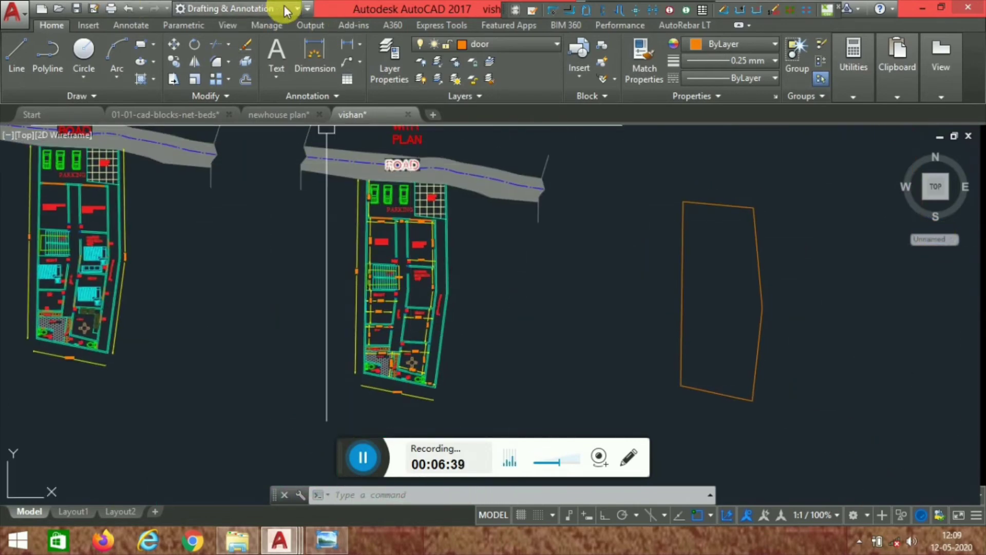
left_click(265, 25)
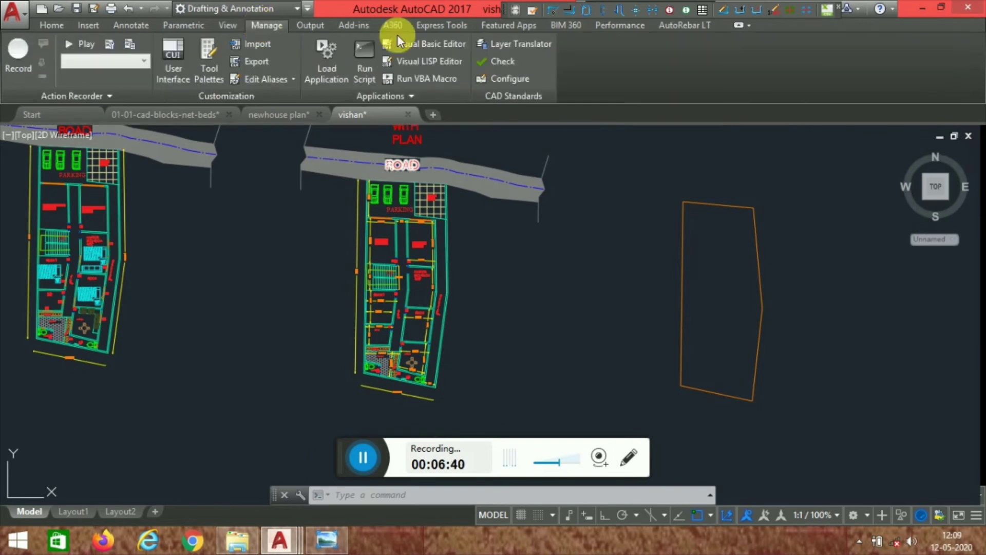
Load the dimcurve.vlx application from the scale folder, allowing the unsigned file to load once
left_click(319, 56)
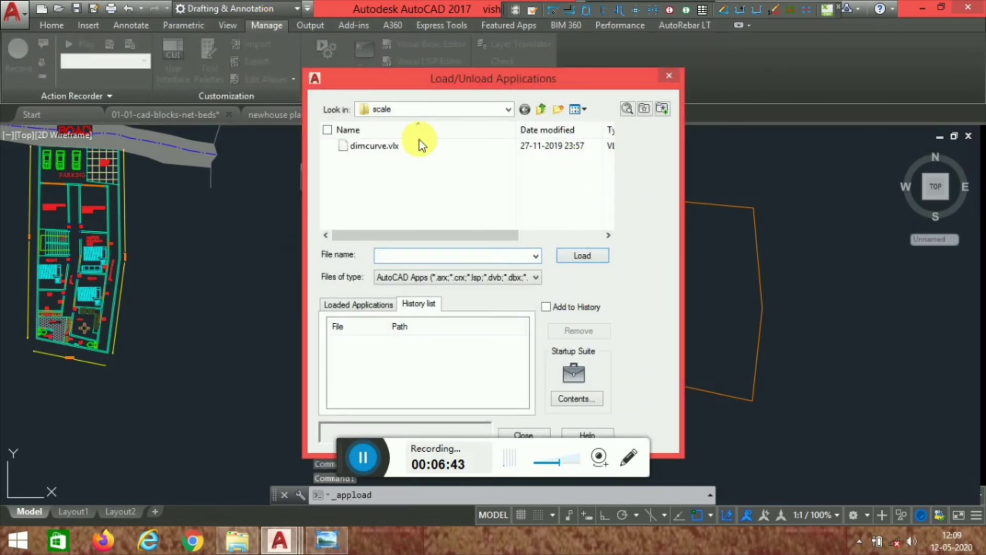
left_click(418, 149)
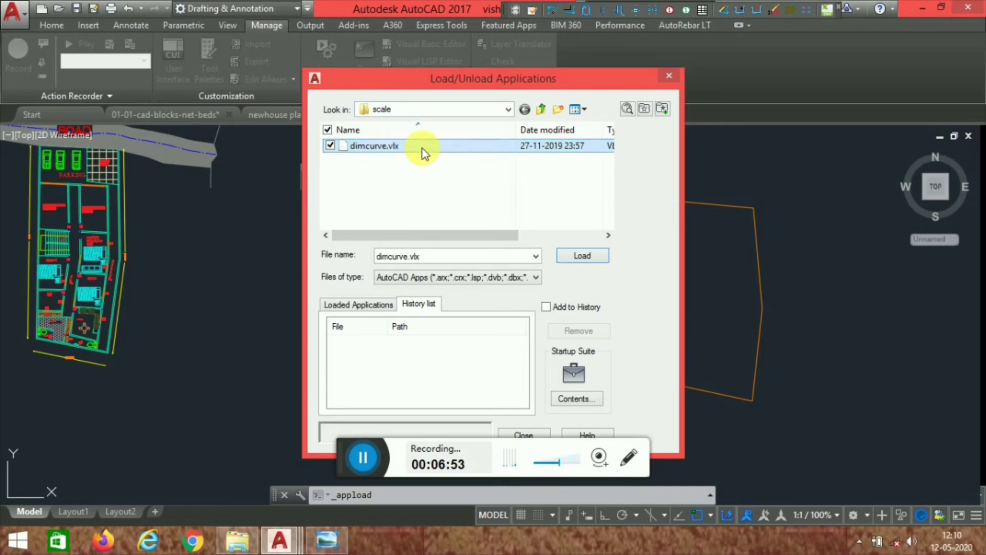
left_click(590, 256)
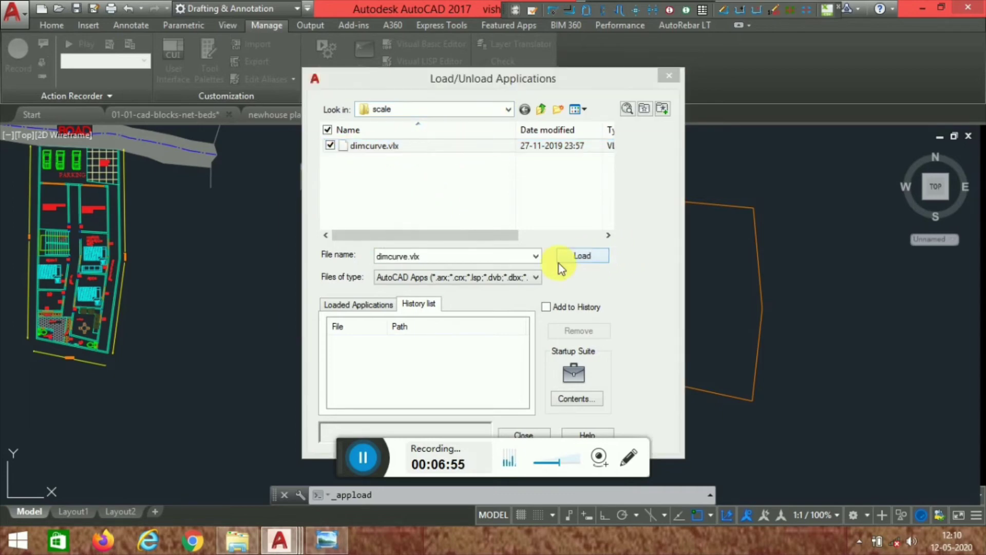
left_click(586, 304)
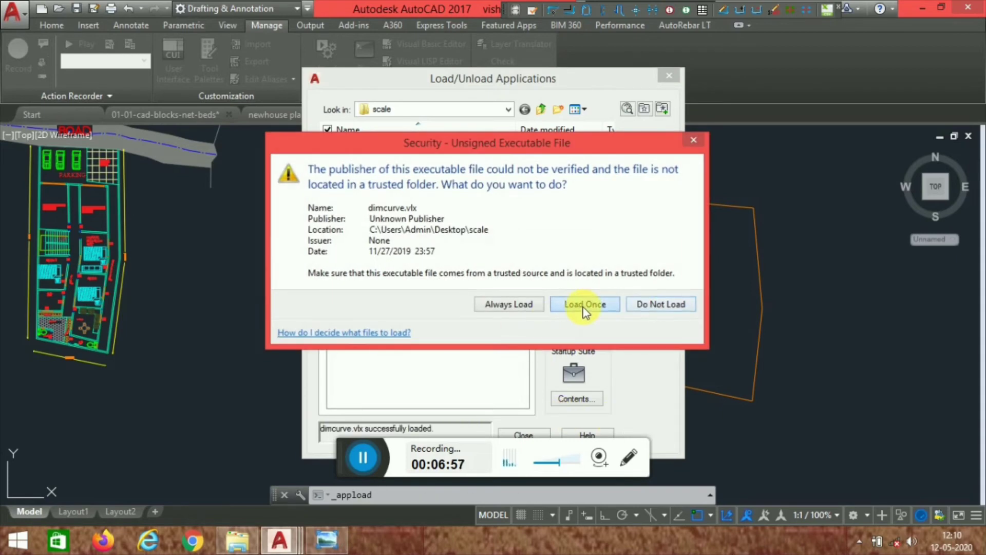
left_click(524, 435)
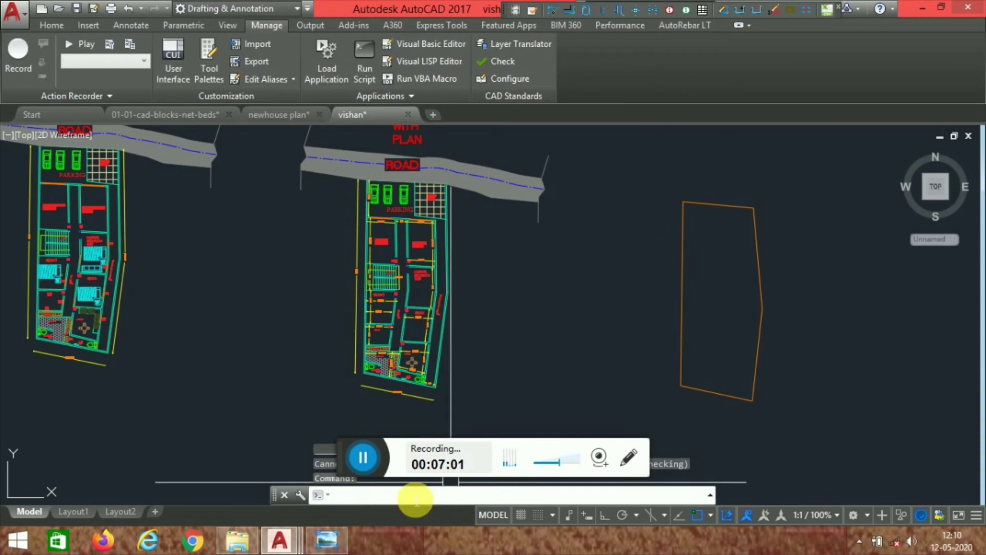
Dimension the bent right-hand outer boundary wall of the dimensioned plan with DIMCURVE, offsetting the dimension outside the wall
type("dimcu")
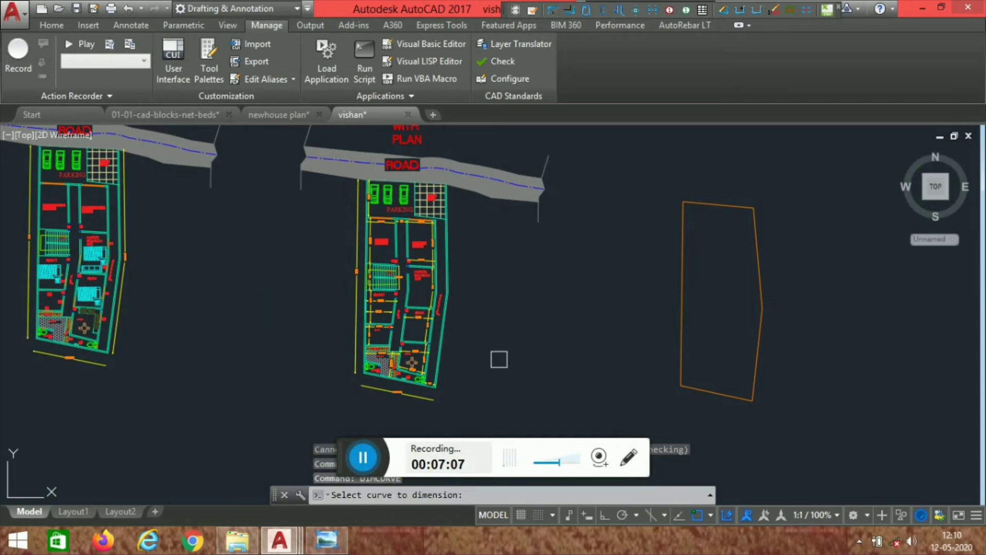
scroll(456, 294, "up", 10)
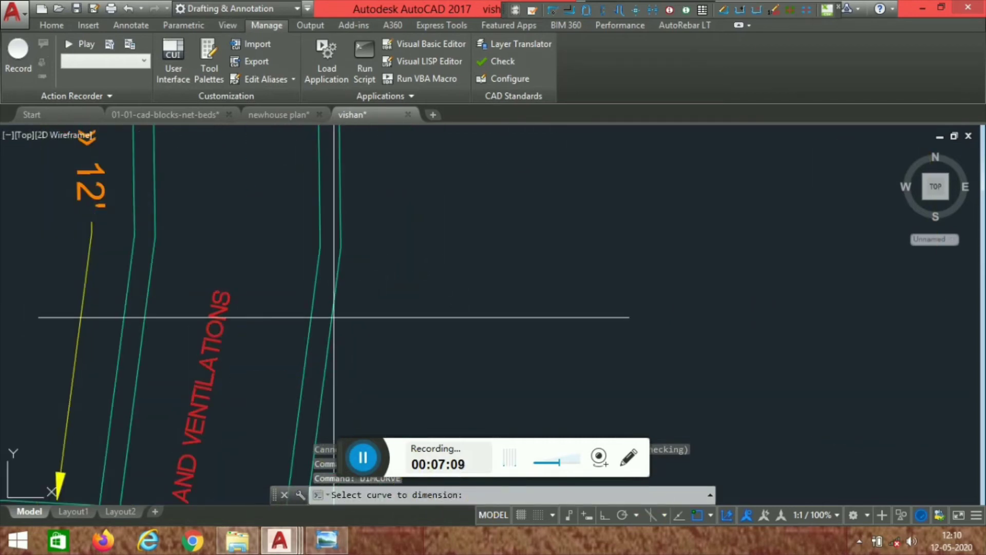
left_click(334, 317)
key("Return")
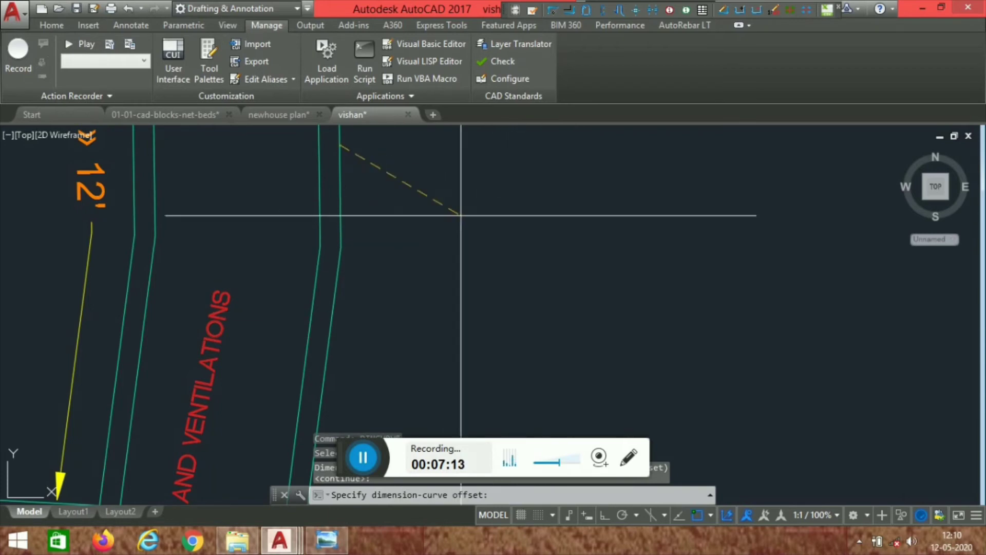
scroll(457, 213, "down", 3)
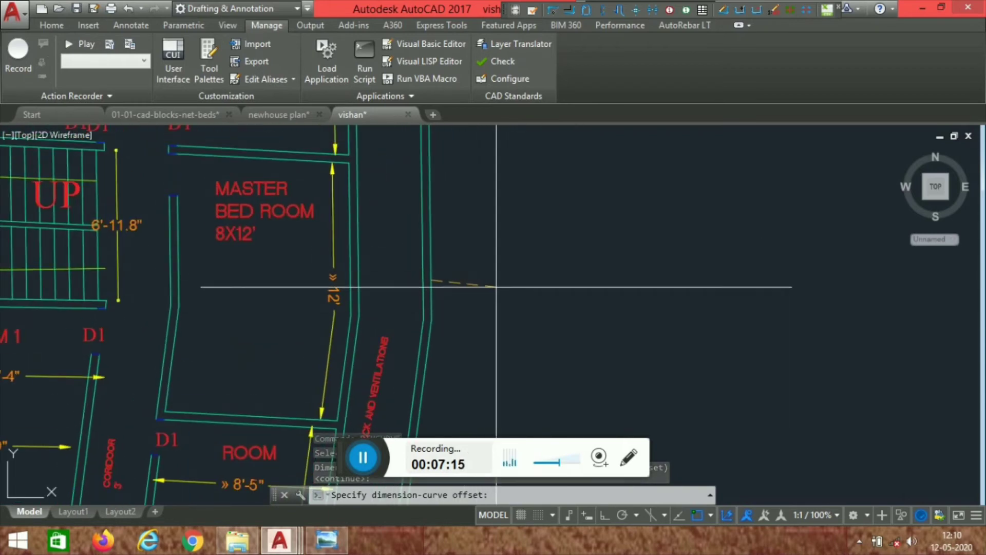
left_click(434, 292)
Examine the curve dimension along the boundary, the room dimensions and the furnished rooms in the two finished plans
scroll(535, 235, "down", 5)
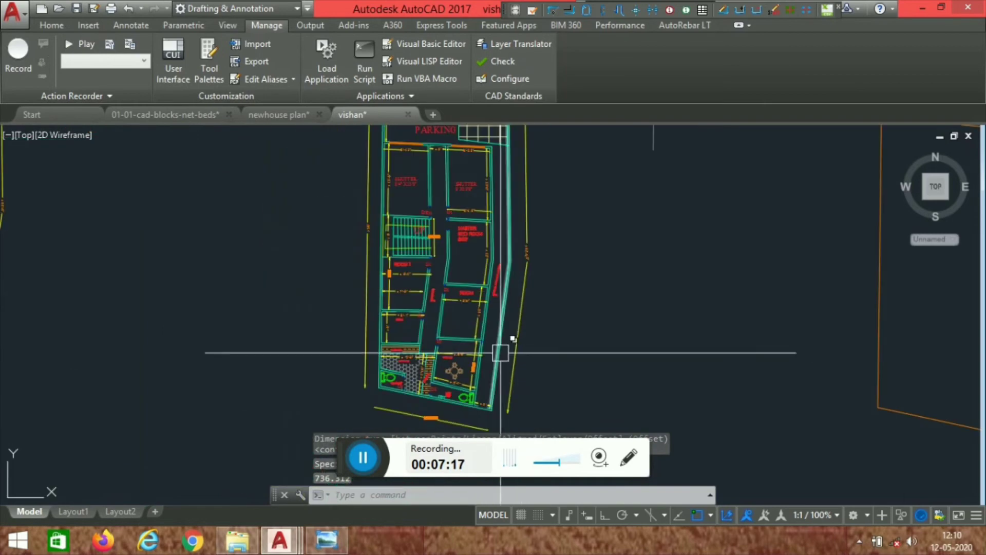
scroll(370, 413, "up", 3)
scroll(531, 271, "down", 3)
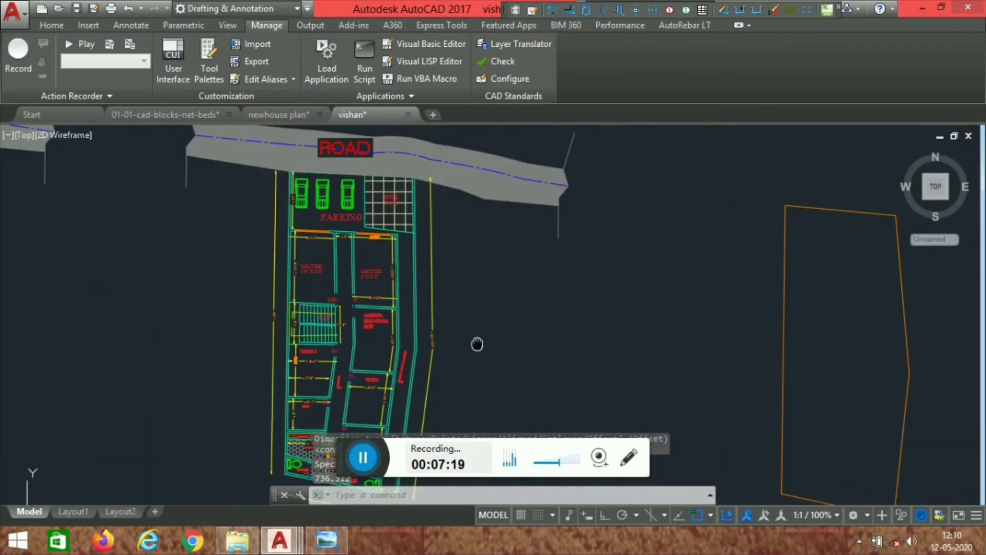
scroll(442, 267, "up", 2)
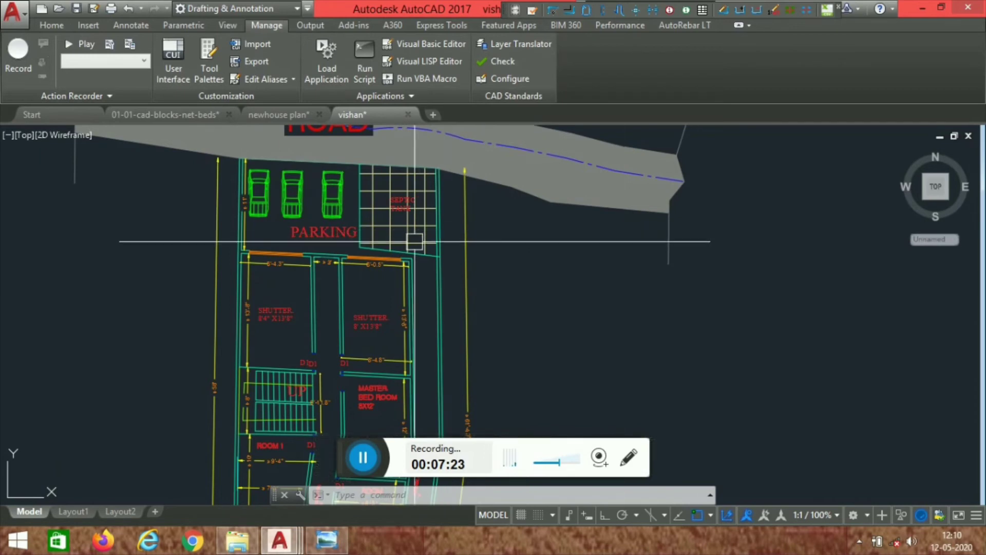
scroll(495, 268, "down", 3)
scroll(493, 269, "up", 5)
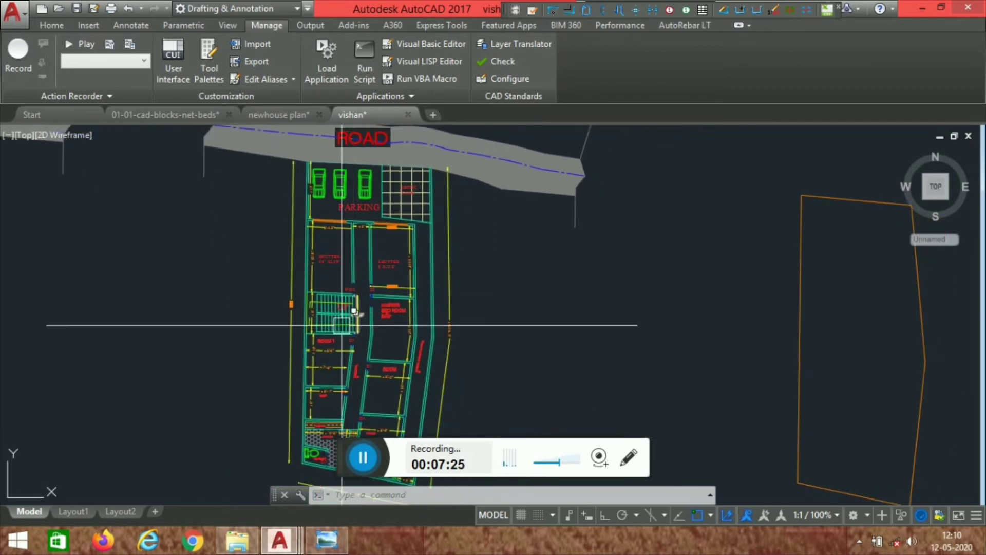
scroll(493, 215, "down", 5)
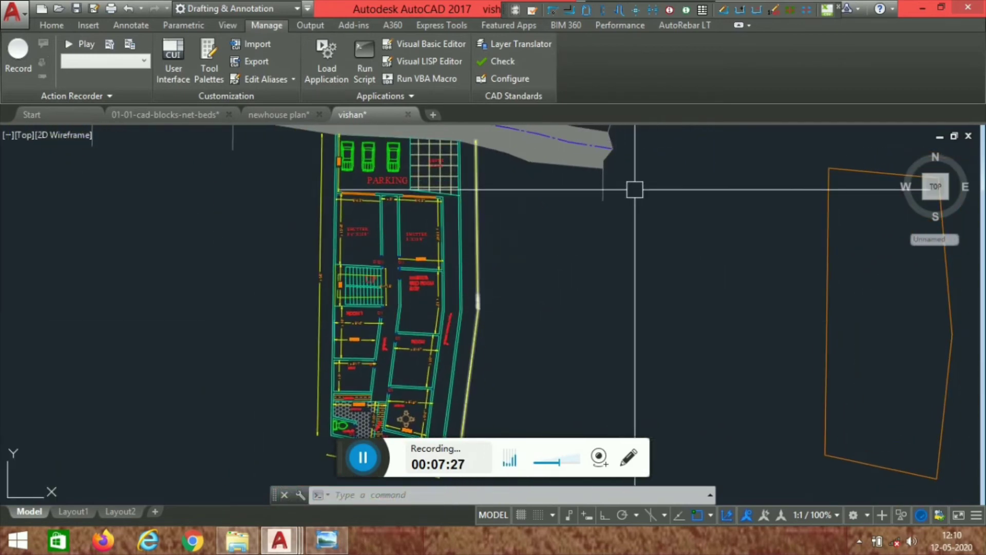
middle_click_drag(593, 256, 560, 311)
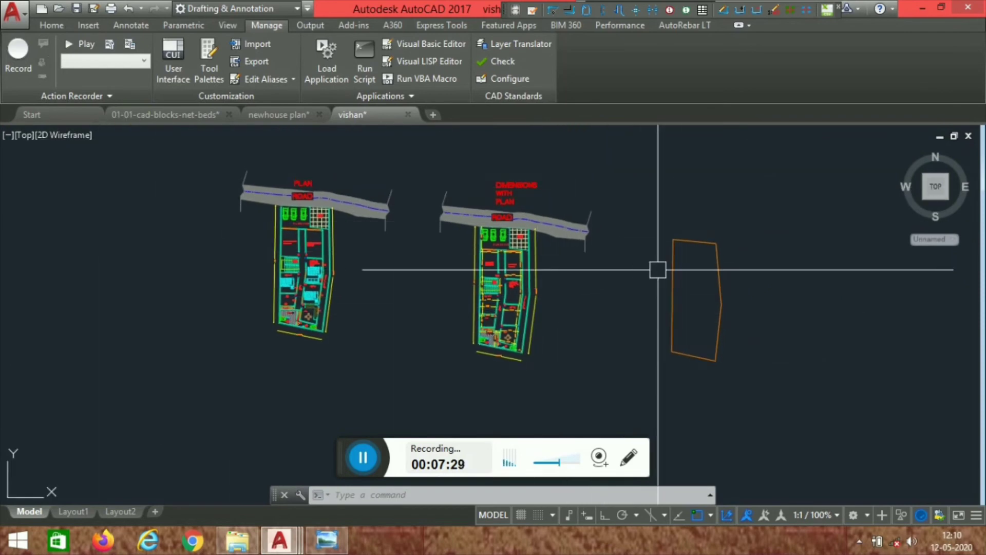
scroll(391, 205, "up", 6)
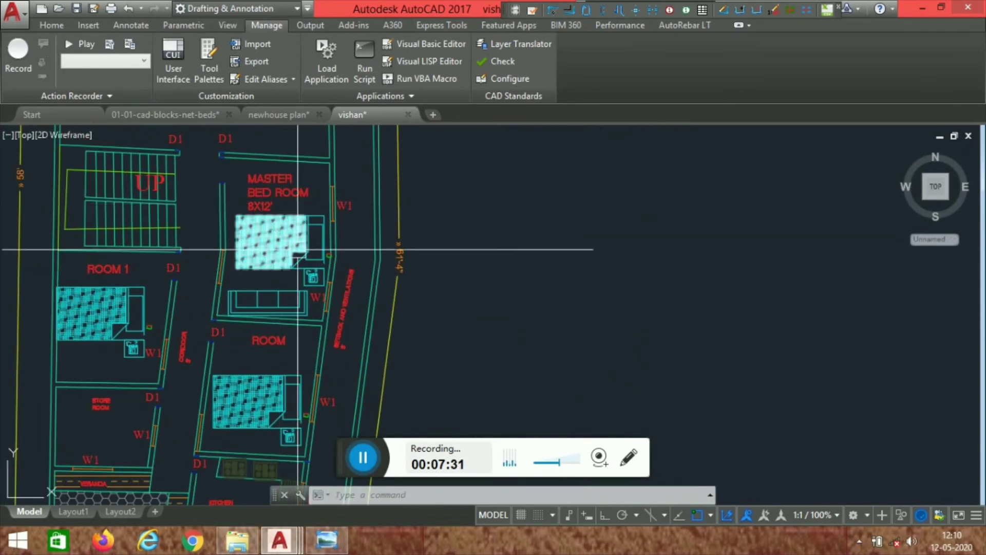
scroll(234, 262, "down", 6)
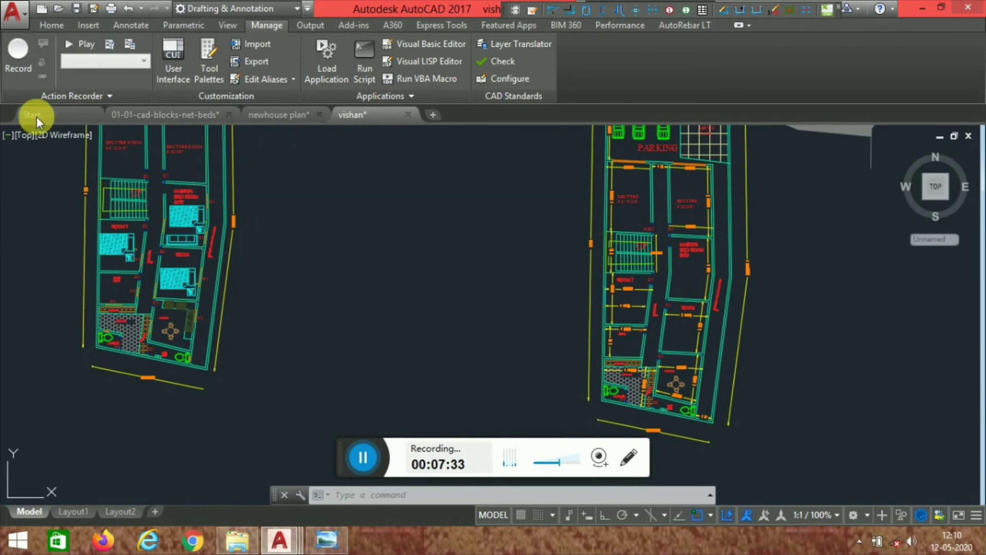
Switch to the 01-01-cad-blocks-net-beds drawing and look through its rows of bed blocks
left_click(154, 116)
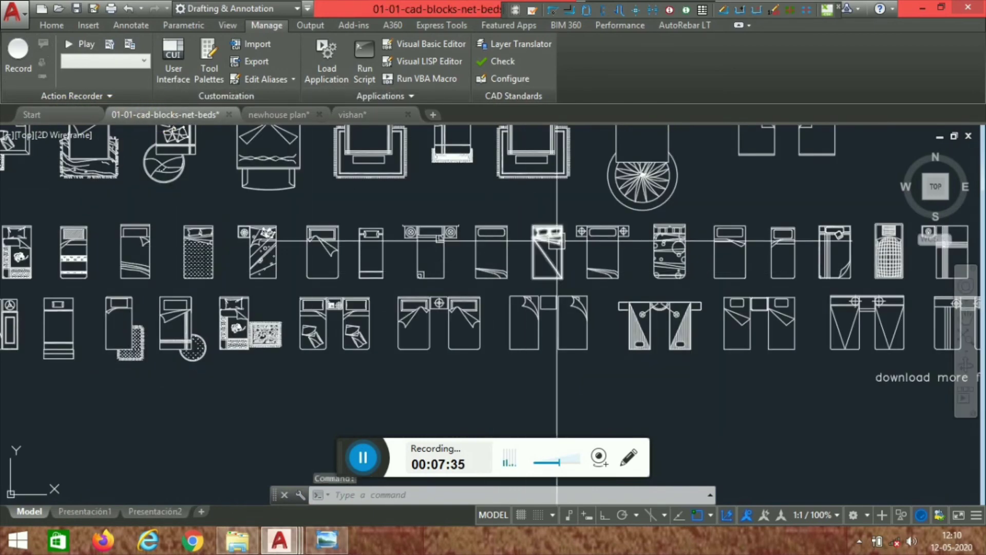
middle_click_drag(713, 324, 632, 366)
middle_click_drag(582, 238, 600, 230)
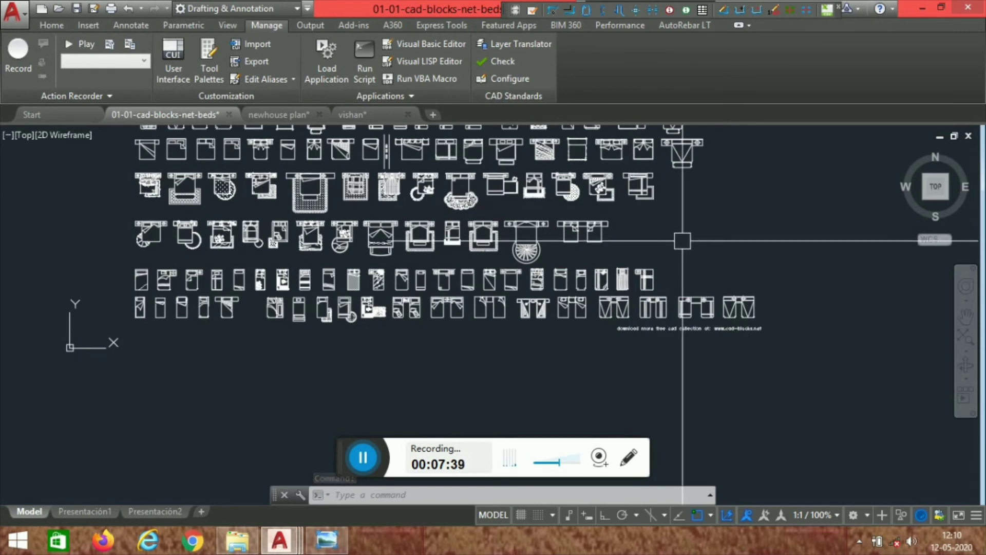
scroll(773, 288, "up", 6)
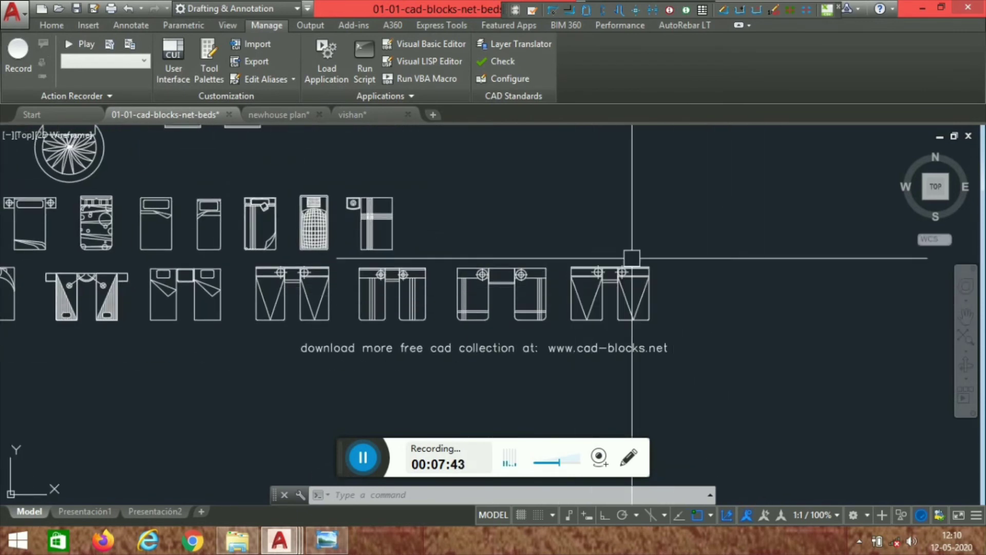
scroll(674, 271, "down", 4)
scroll(673, 271, "up", 4)
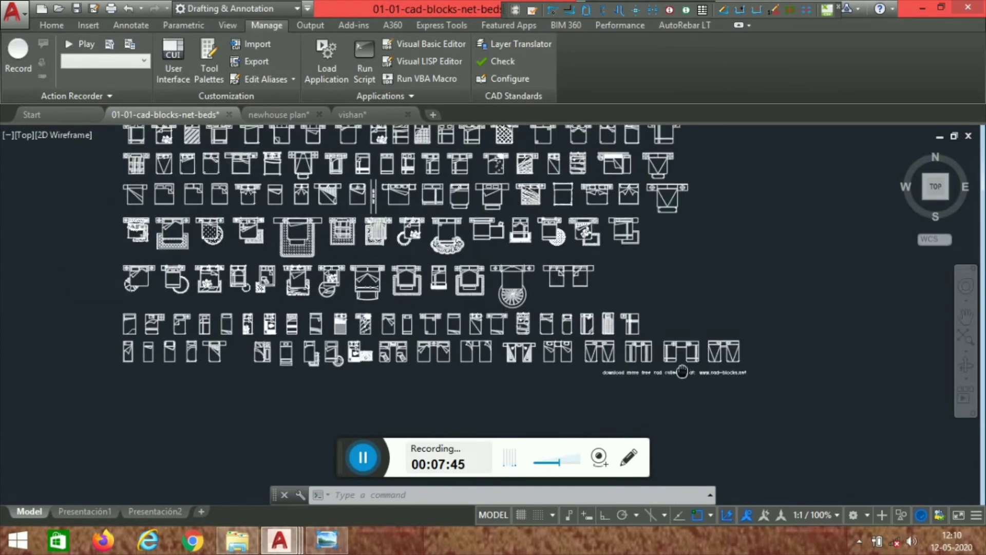
scroll(511, 238, "up", 2)
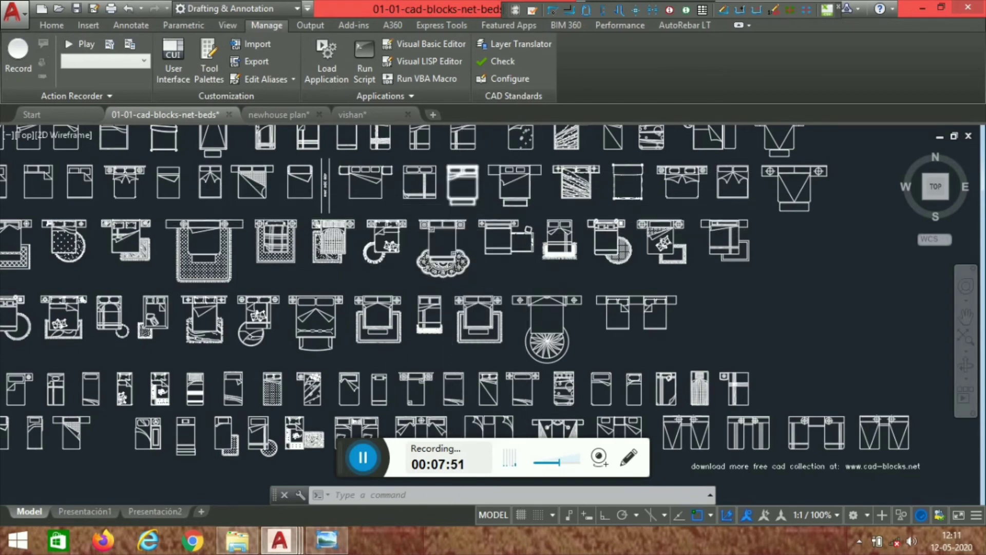
scroll(281, 285, "down", 4)
scroll(280, 285, "up", 5)
scroll(412, 238, "down", 1)
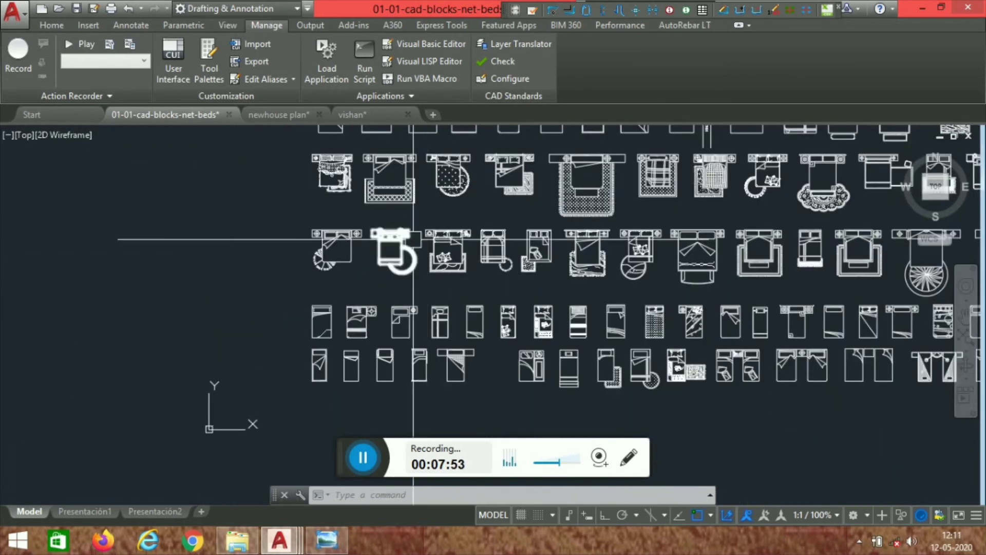
Open the newhouse plan drawing and examine the furniture, staircase and boundary of its ground floor plan
left_click(288, 115)
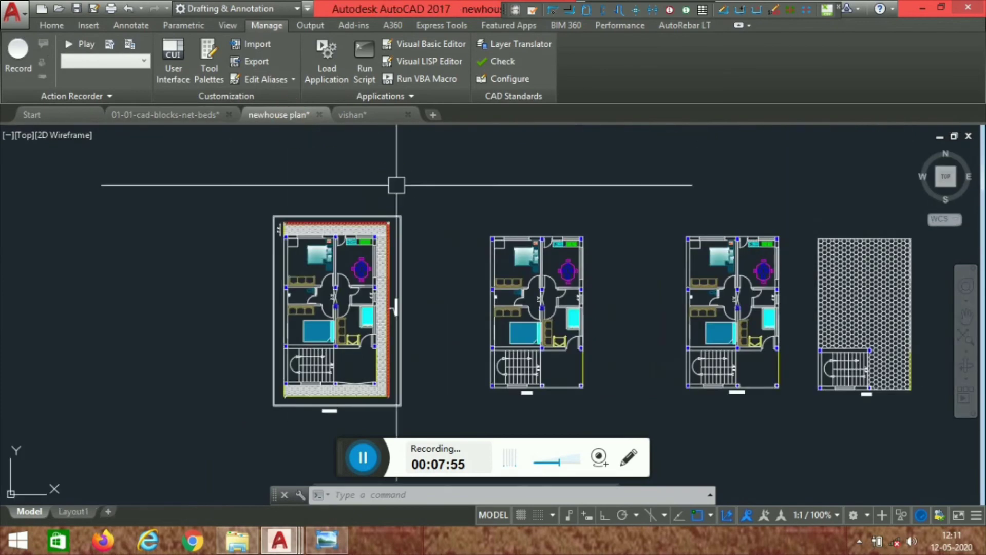
scroll(349, 355, "up", 4)
scroll(348, 356, "up", 2)
mouse_move(352, 359)
middle_mouse_down()
mouse_move(251, 275)
mouse_move(358, 362)
middle_mouse_up()
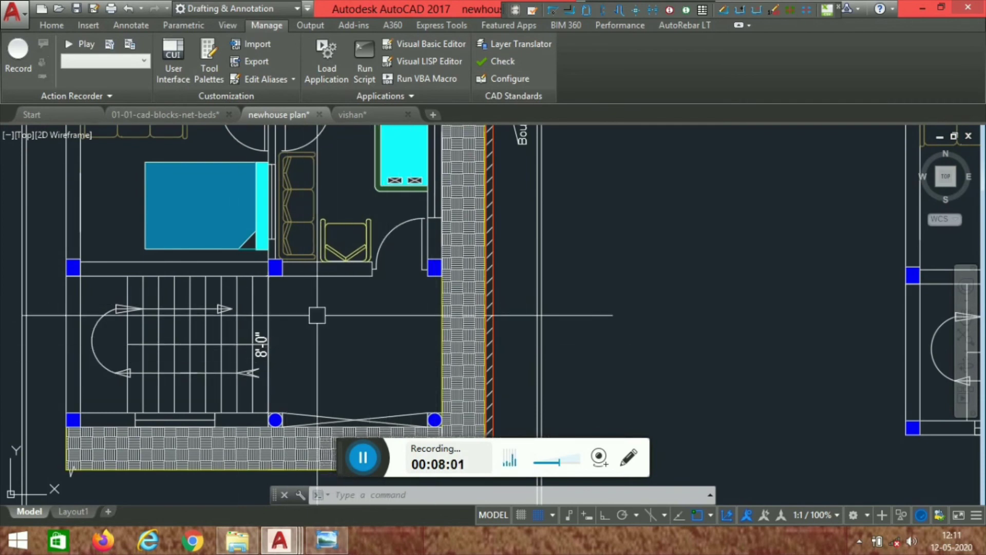
scroll(370, 338, "down", 4)
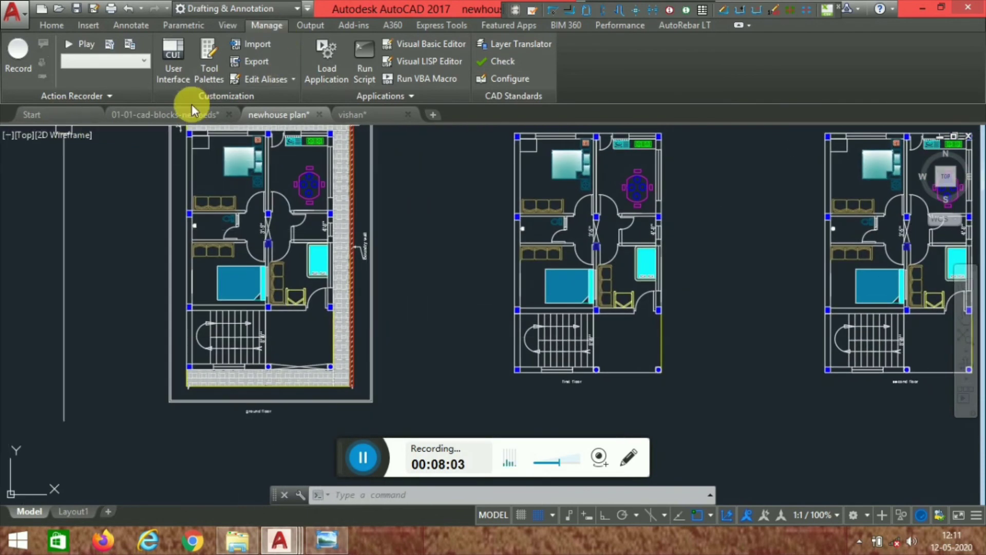
Copy the single bed with the patterned rug from the 01-01-cad-blocks-net-beds drawing and paste it into the newhouse plan drawing
left_click(162, 115)
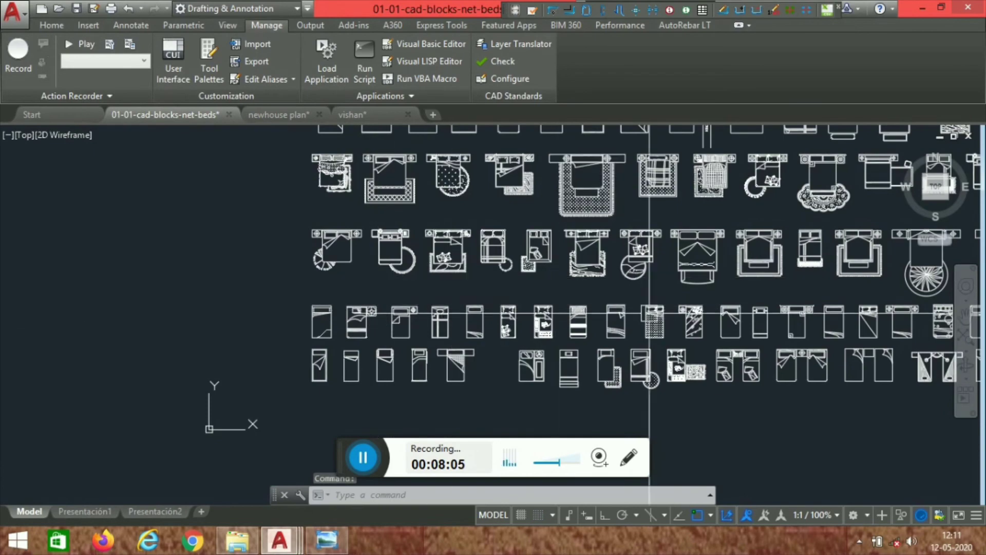
scroll(389, 333, "up", 2)
scroll(452, 354, "up", 3)
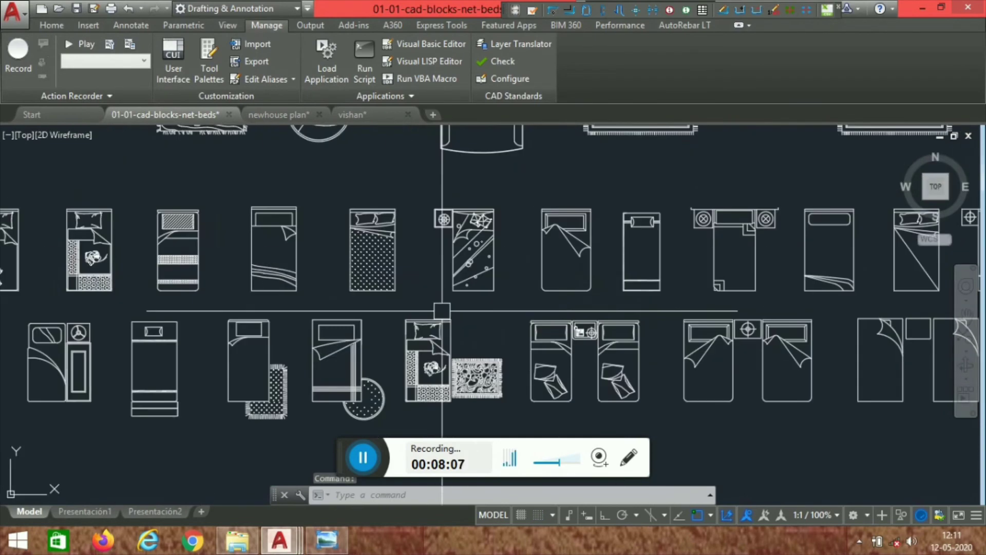
scroll(451, 355, "down", 3)
scroll(451, 339, "up", 3)
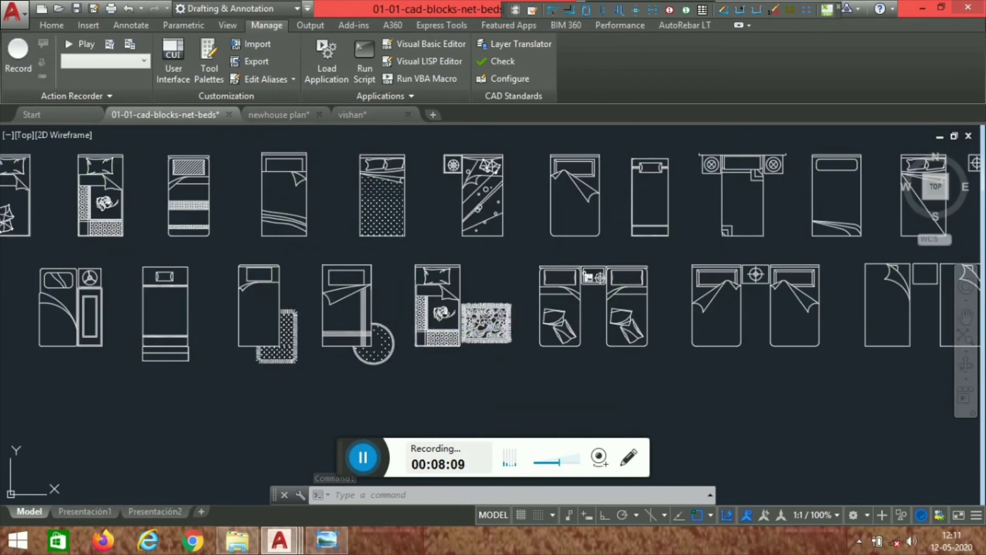
left_click(449, 315)
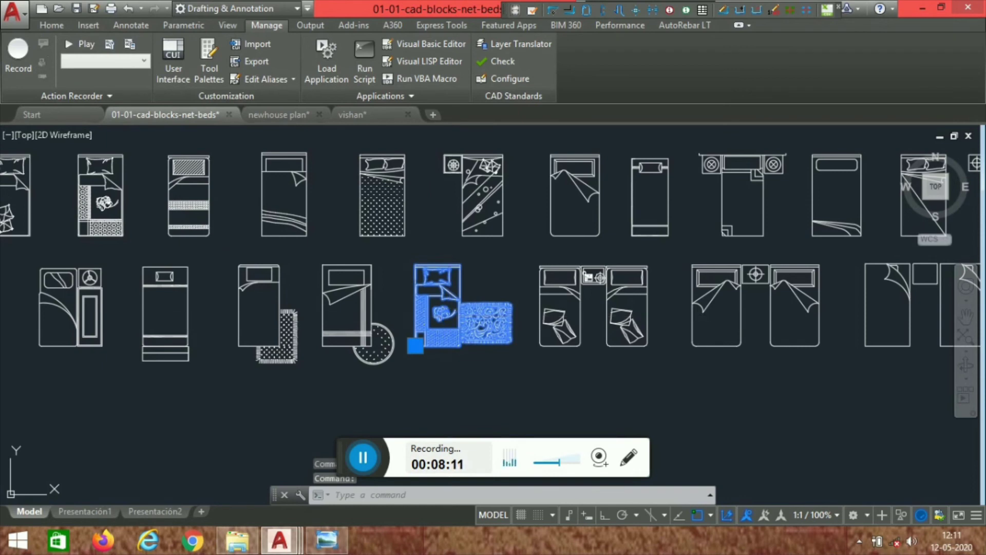
left_click(280, 114)
scroll(418, 352, "down", 5)
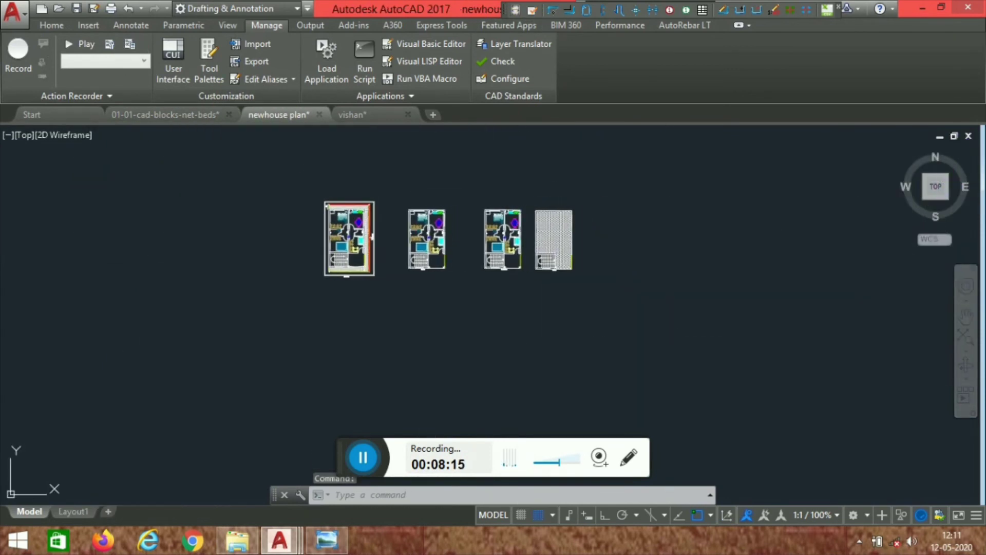
key("ctrl+v")
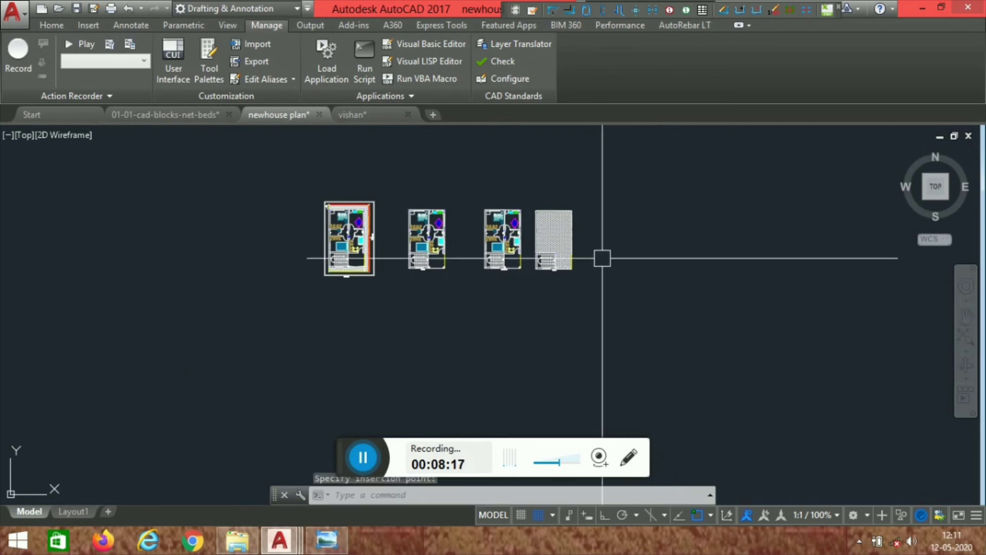
Locate the pasted bed block in the newhouse plan drawing and compare its placement with the floor plans
scroll(602, 258, "down", 5)
middle_click_drag(631, 286, 570, 335)
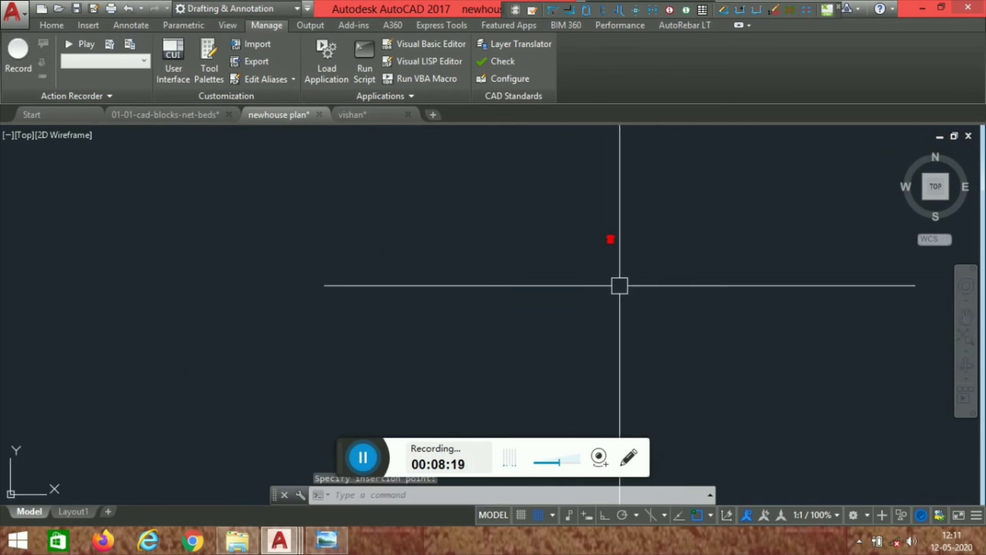
scroll(578, 271, "down", 3)
middle_click_drag(579, 308, 565, 273)
scroll(564, 272, "up", 8)
scroll(565, 288, "down", 8)
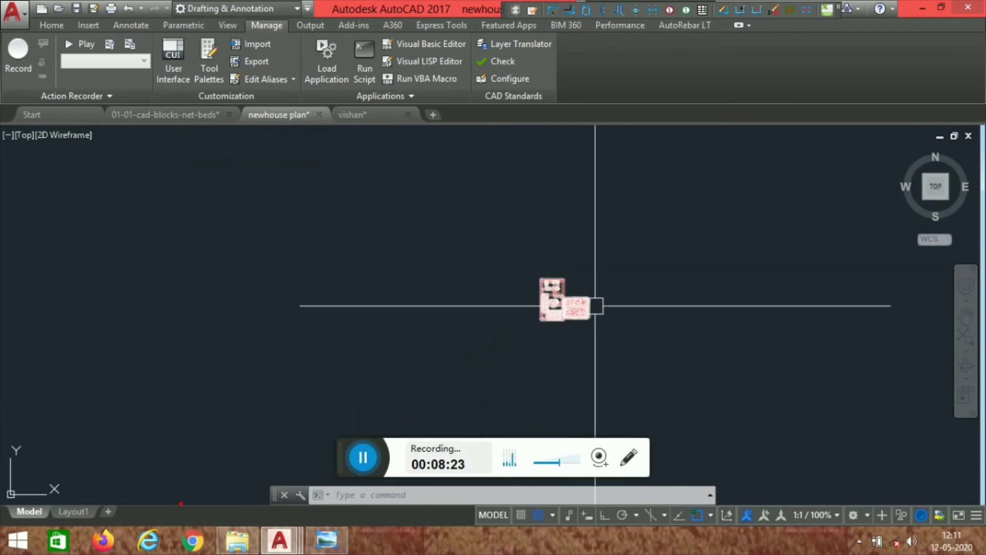
scroll(454, 352, "up", 3)
scroll(392, 395, "up", 2)
mouse_move(391, 396)
middle_mouse_down()
mouse_move(371, 315)
mouse_move(416, 226)
middle_mouse_up()
scroll(442, 287, "up", 5)
scroll(472, 295, "down", 8)
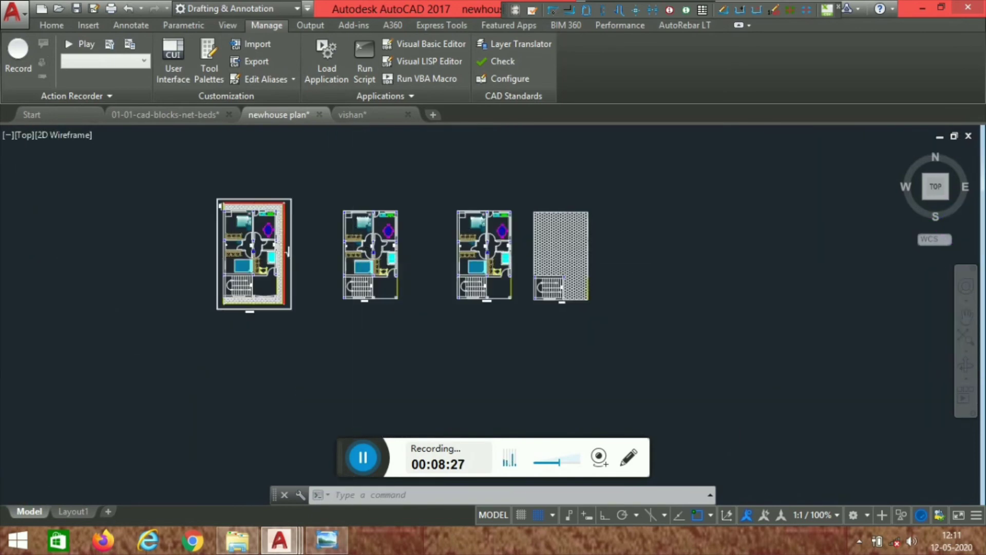
Start scaling the pasted single bed and rug block from the bed's lower-left corner with the Reference option
scroll(471, 296, "down", 2)
middle_click_drag(472, 296, 385, 362)
scroll(548, 244, "down", 3)
middle_click_drag(548, 244, 511, 248)
scroll(479, 264, "up", 4)
scroll(516, 250, "down", 2)
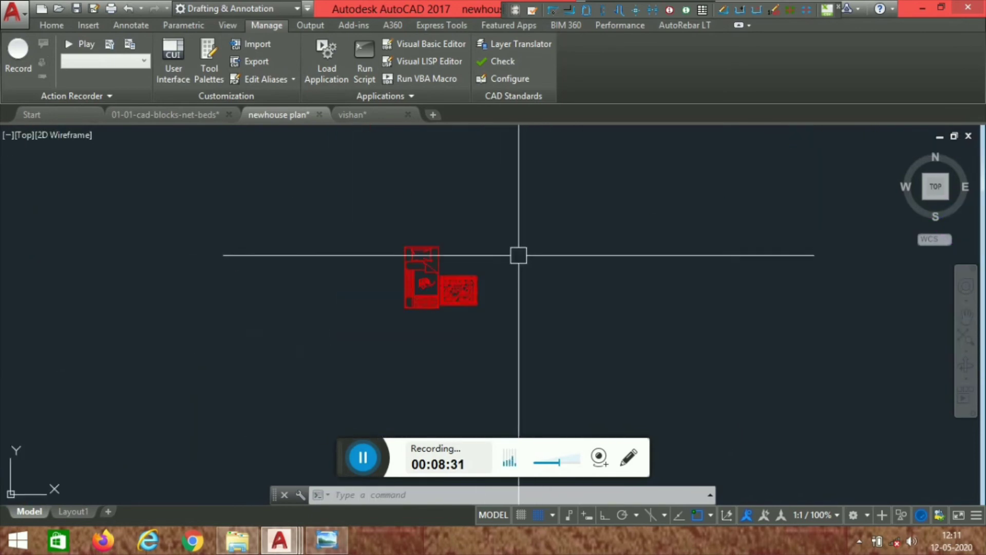
scroll(462, 270, "up", 4)
left_click(568, 186)
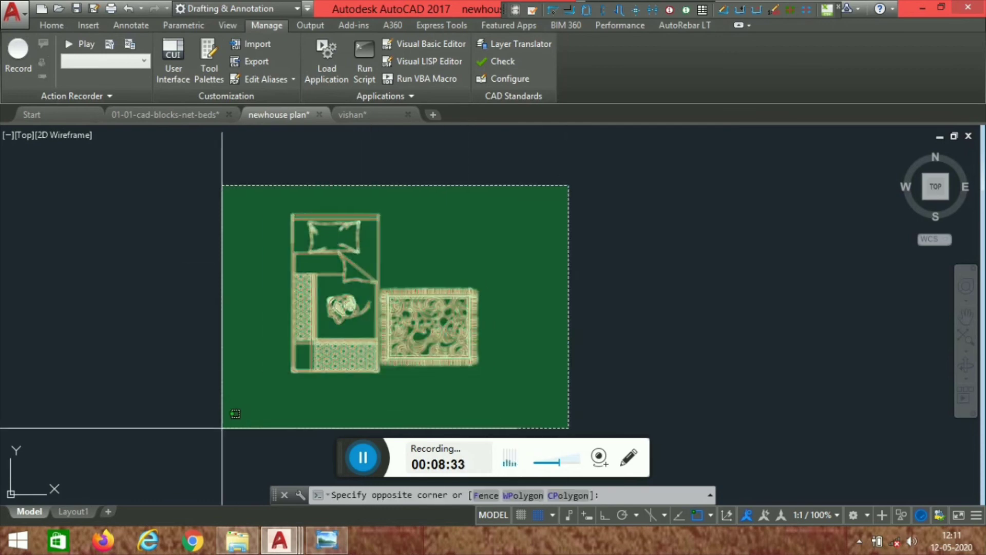
left_click(222, 428)
type("sc")
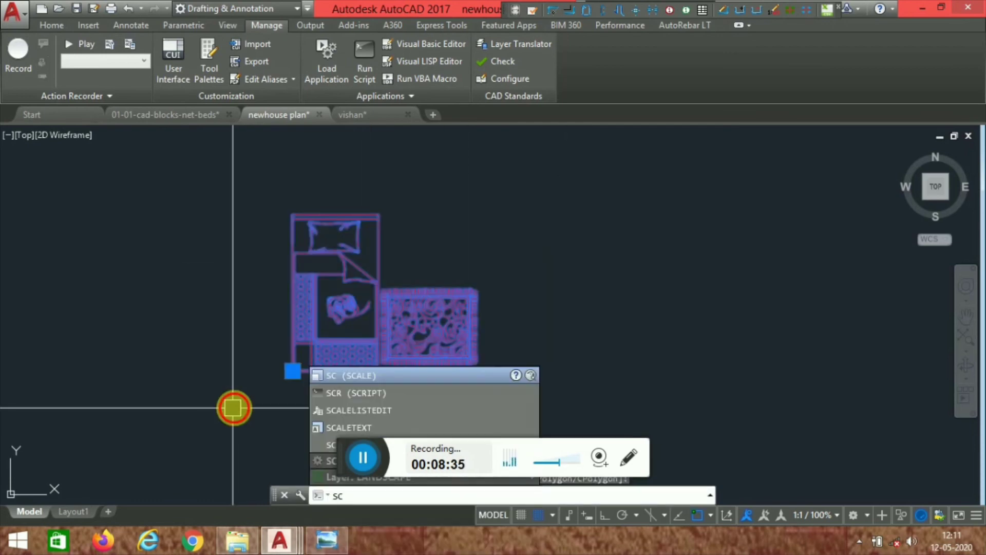
key("Return")
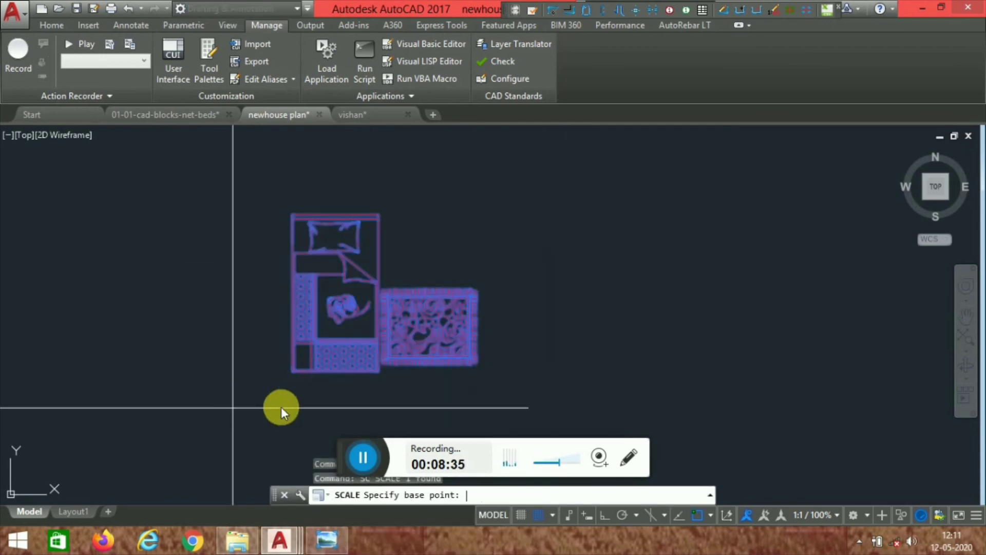
left_click(293, 370)
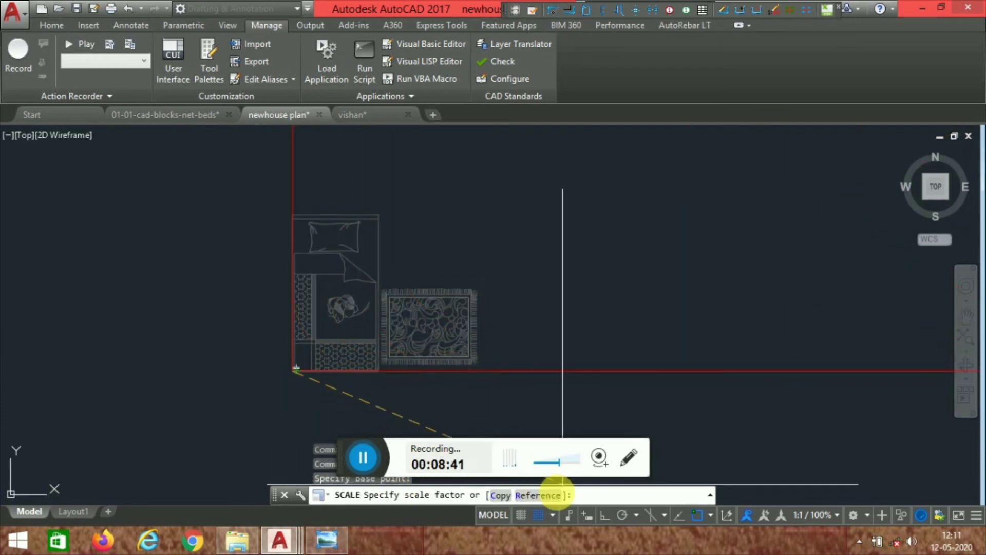
left_click(536, 495)
Define the scale's reference length from the bed's left edge to the outer fringe on the rug's right side
scroll(314, 334, "up", 5)
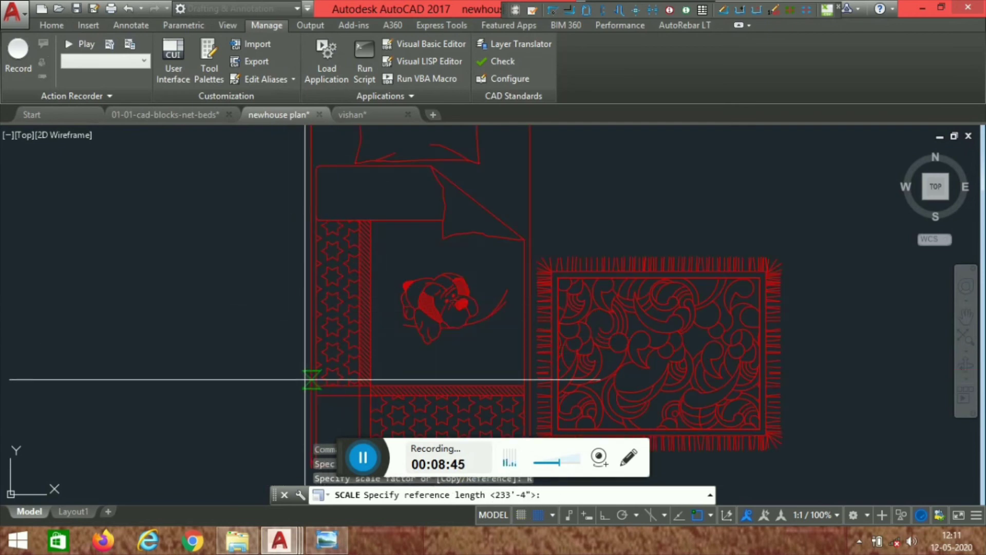
left_click(311, 379)
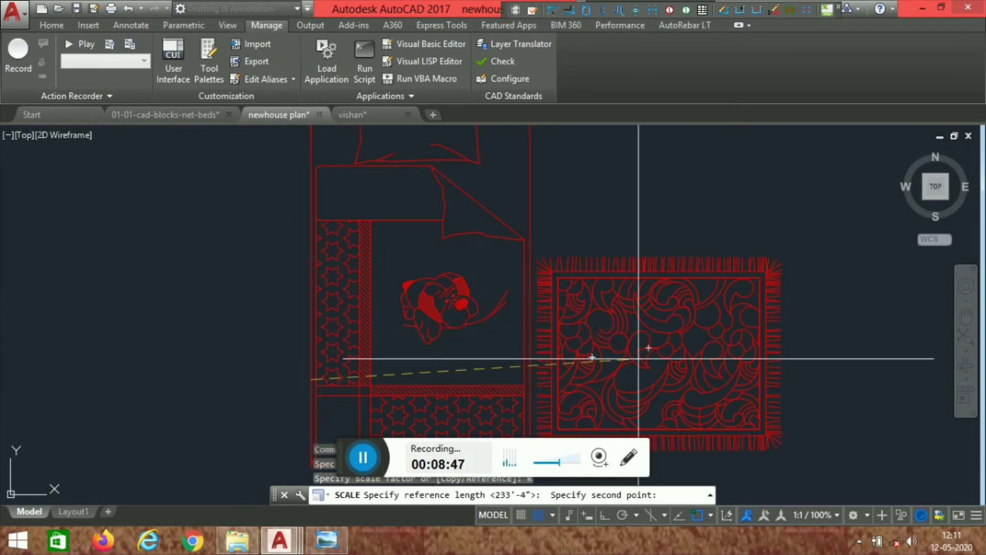
scroll(750, 382, "up", 3)
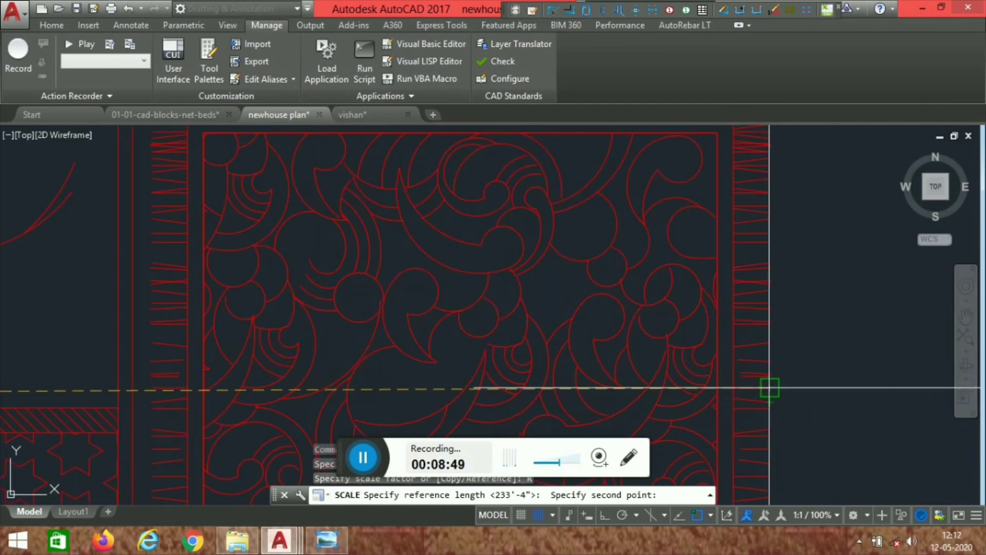
left_click(770, 387)
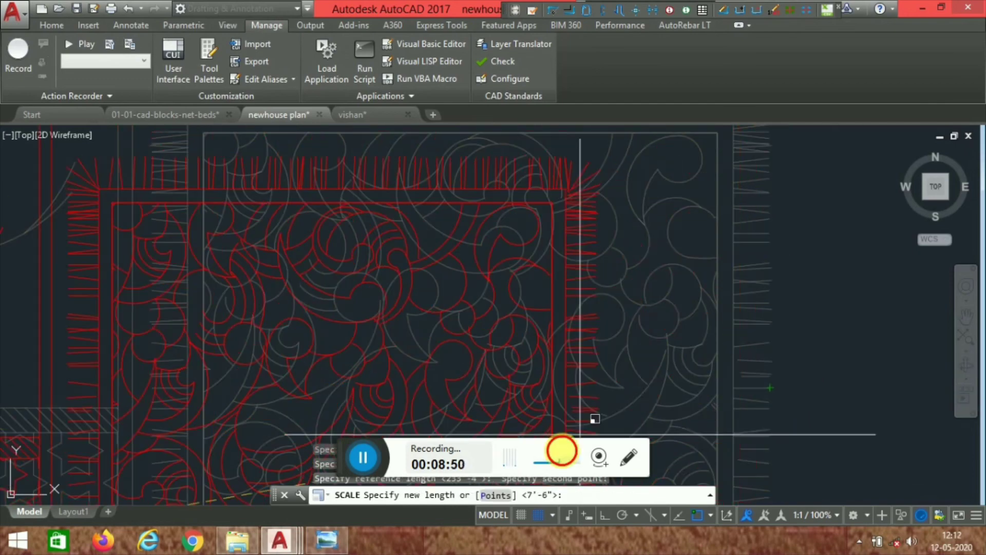
Define the block's new length by two points in the empty space beside the ground floor staircase
left_click(496, 495)
scroll(694, 311, "down", 6)
scroll(531, 335, "up", 5)
scroll(469, 316, "up", 3)
middle_click_drag(469, 316, 359, 337)
scroll(604, 259, "up", 6)
middle_click_drag(603, 259, 546, 332)
left_click(486, 241)
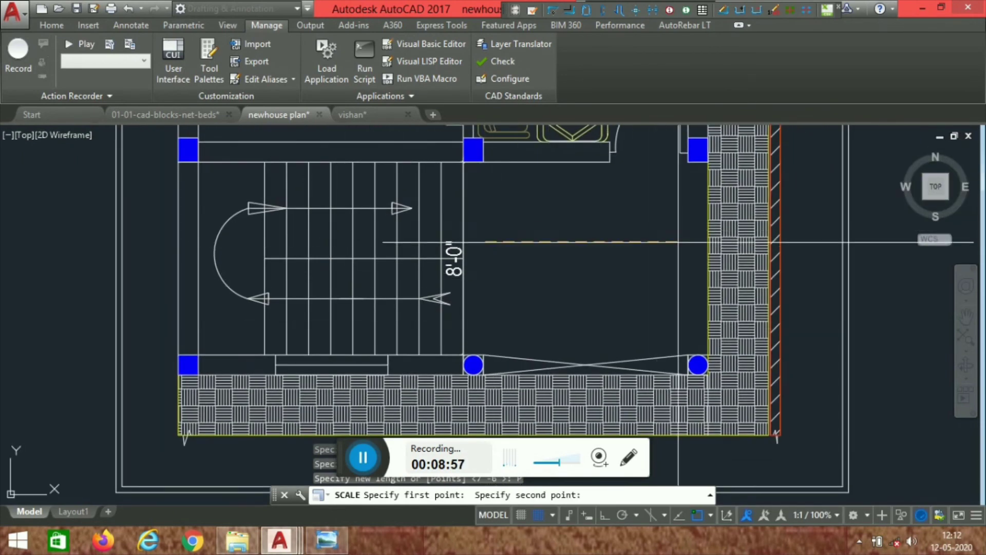
left_click(576, 234)
middle_click(436, 408)
middle_click(436, 409)
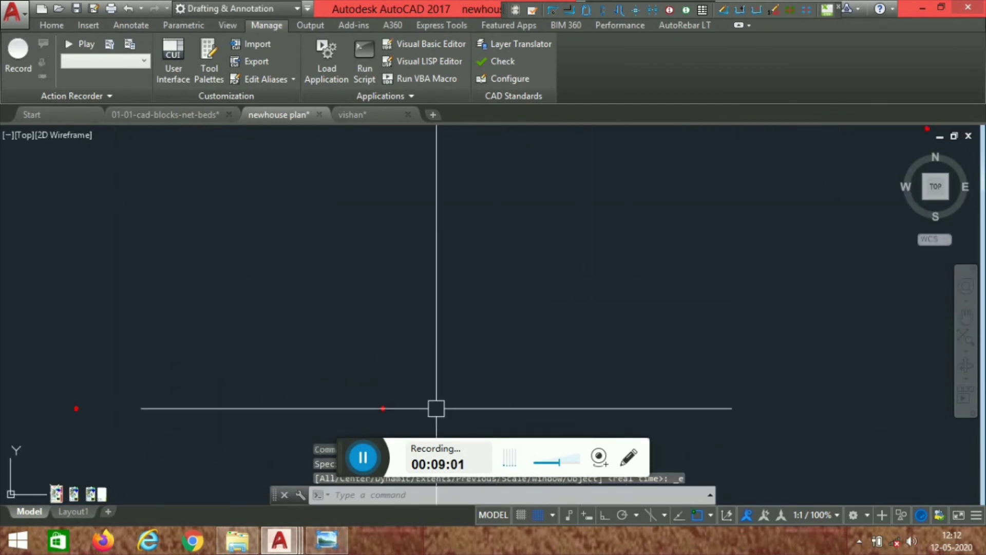
mouse_move(426, 312)
middle_mouse_down()
mouse_move(492, 257)
mouse_move(478, 249)
middle_mouse_up()
left_click(539, 247)
left_click(456, 334)
type("spl")
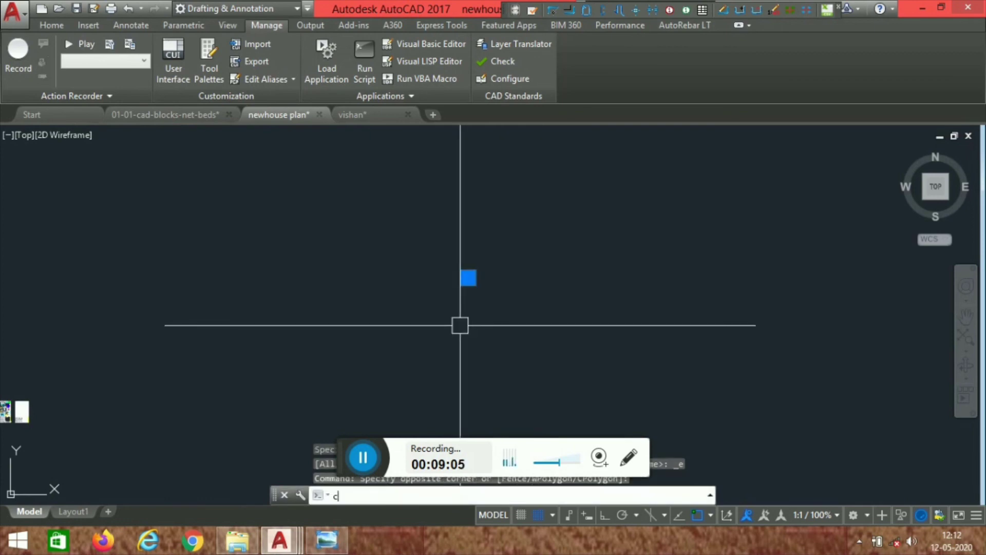
key("Return")
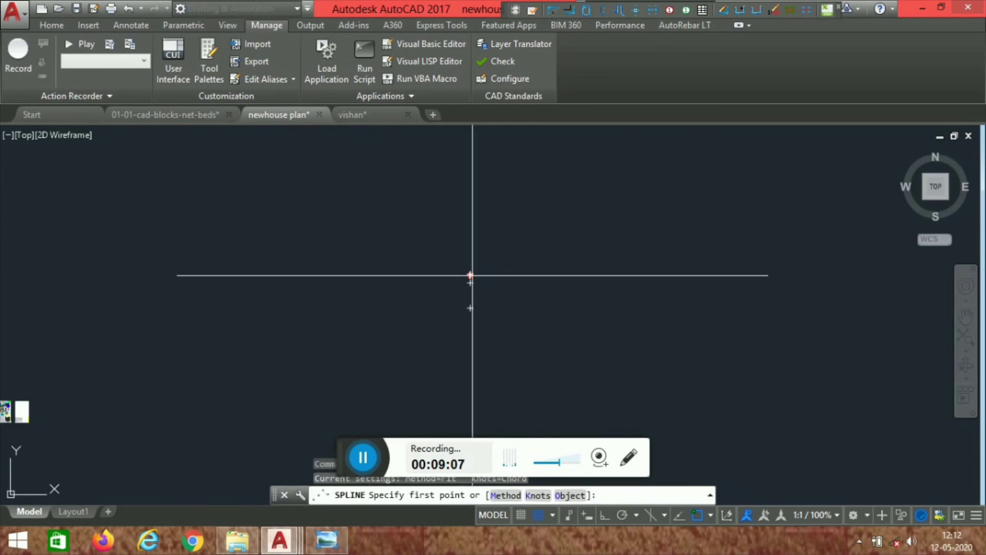
left_click(492, 284)
left_click(537, 519)
scroll(411, 262, "down", 4)
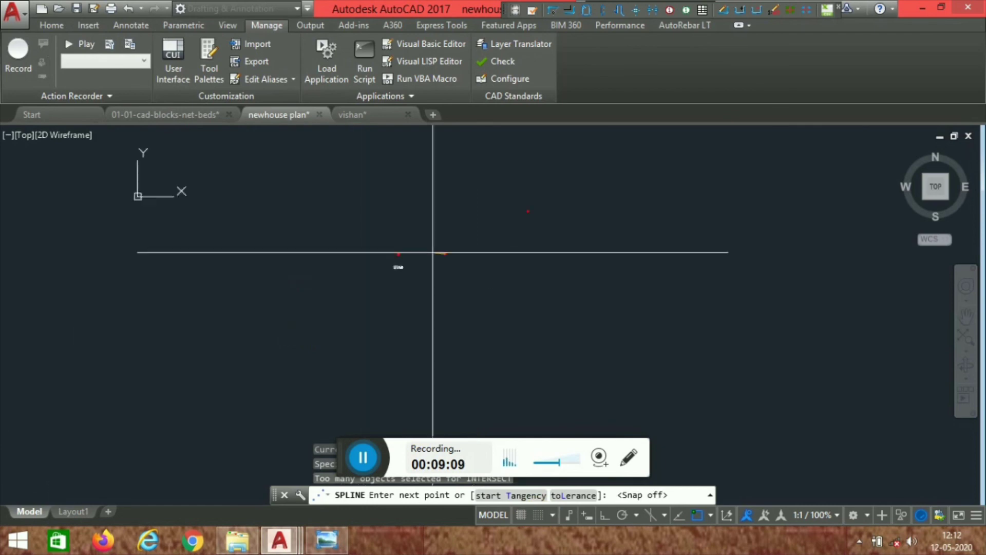
scroll(387, 337, "up", 15)
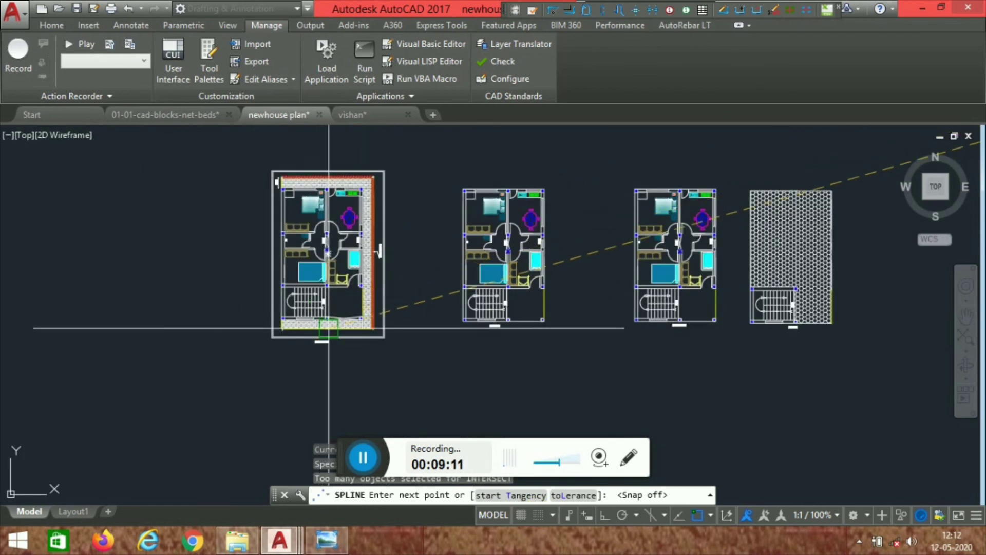
scroll(358, 242, "down", 8)
scroll(374, 298, "down", 6)
key("Escape")
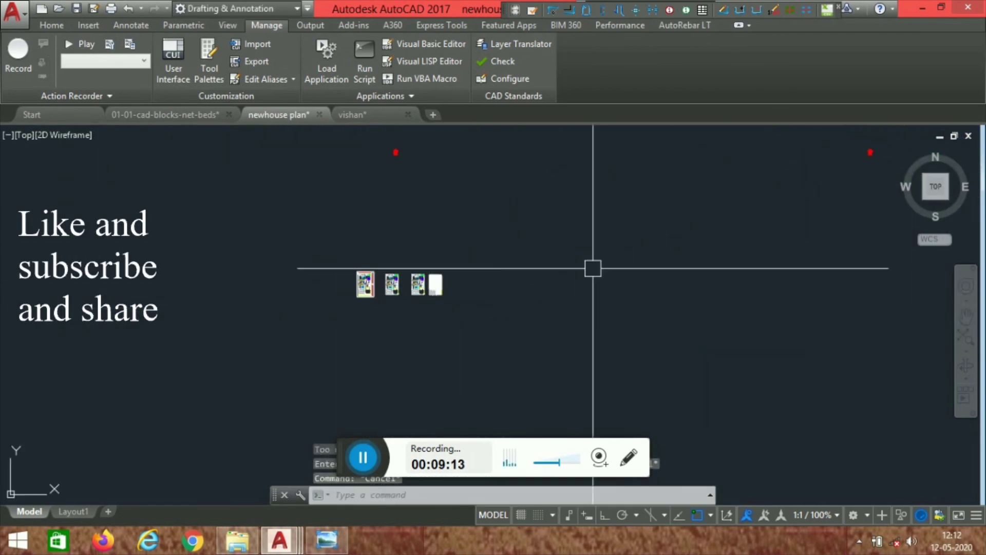
Move the double bed block by its bed's lower-left corner into the empty space beside the ground floor staircase
scroll(144, 437, "down", 3)
left_click(616, 242)
left_click(520, 348)
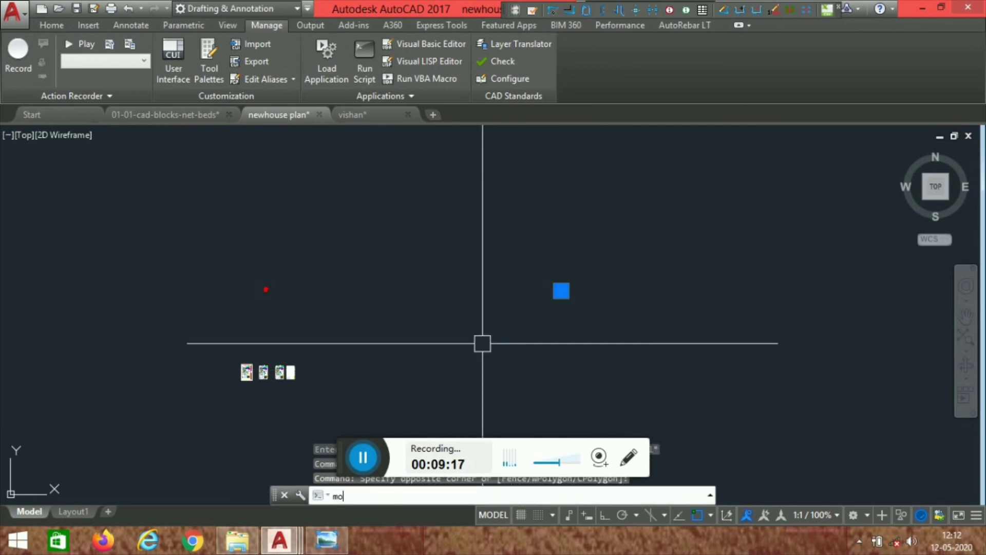
type("v")
key("Return")
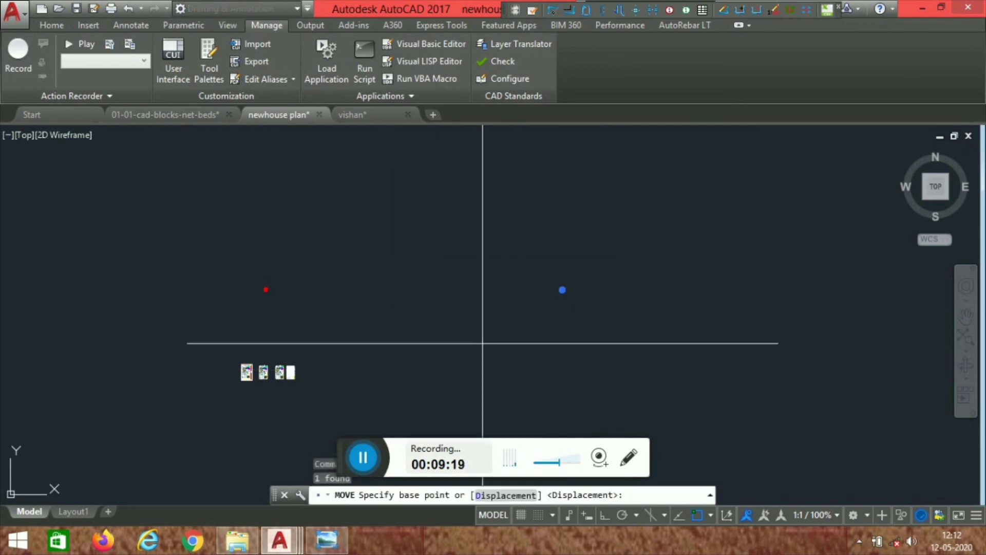
scroll(562, 280, "down", 5)
scroll(496, 296, "up", 4)
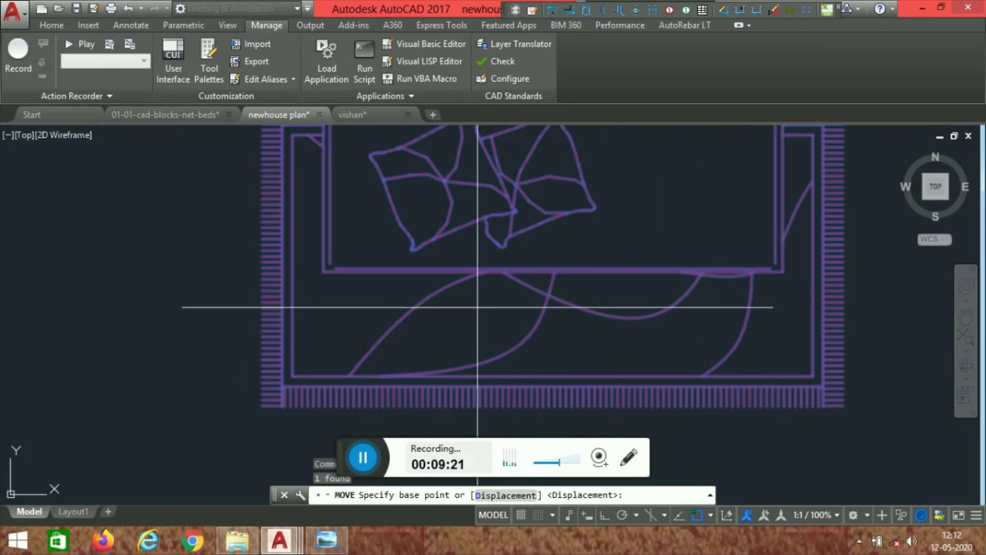
left_click(324, 271)
scroll(418, 410, "down", 8)
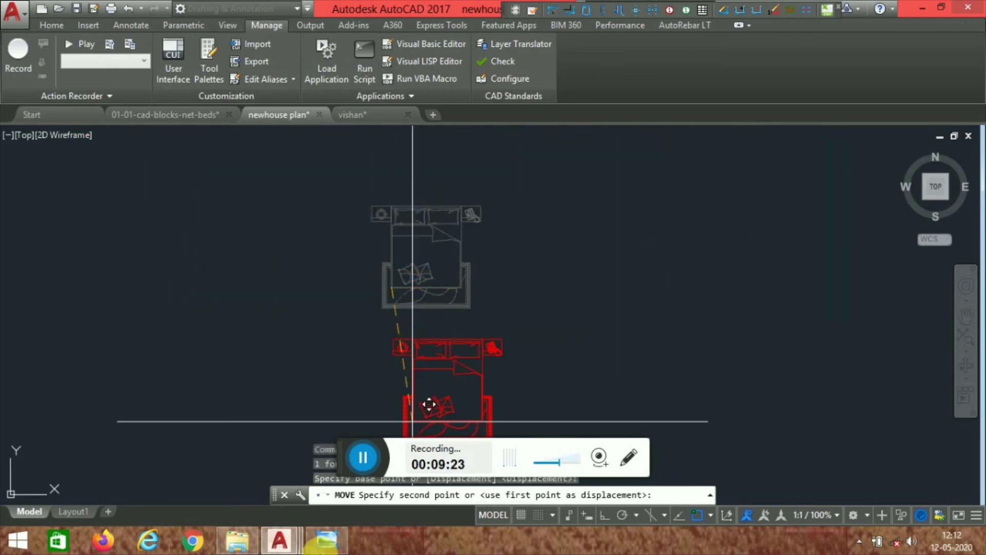
scroll(266, 332, "up", 10)
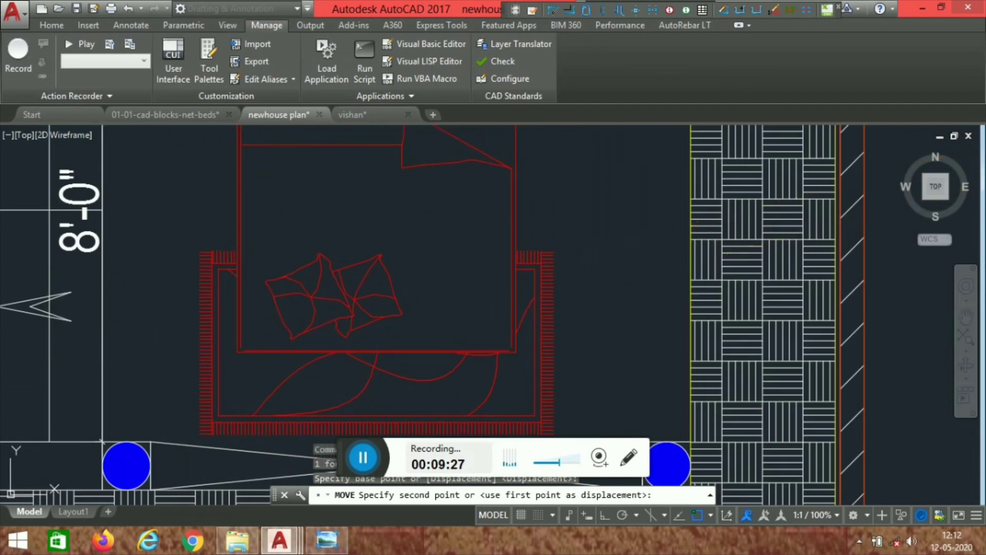
left_click(237, 349)
scroll(411, 287, "down", 10)
scroll(520, 309, "up", 2)
scroll(520, 308, "up", 5)
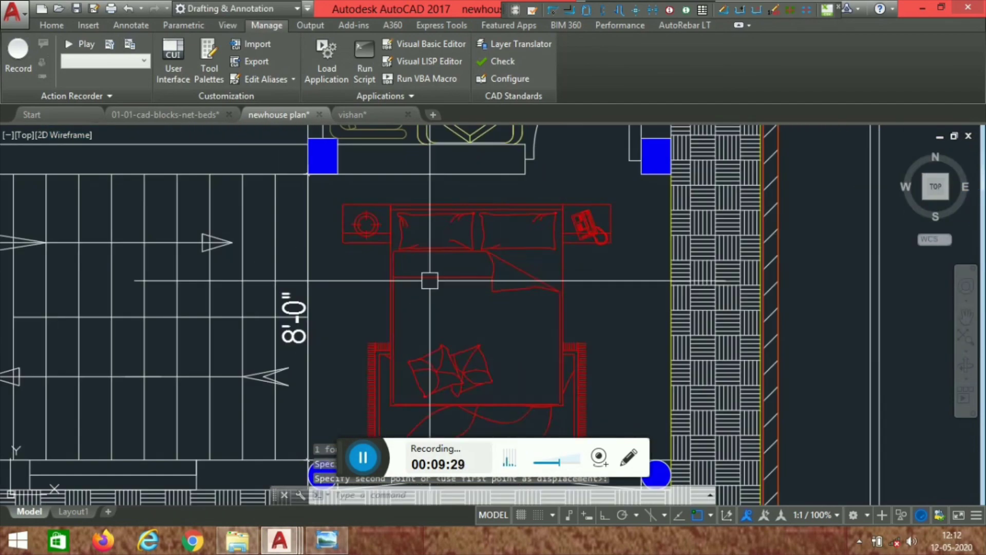
scroll(592, 268, "down", 5)
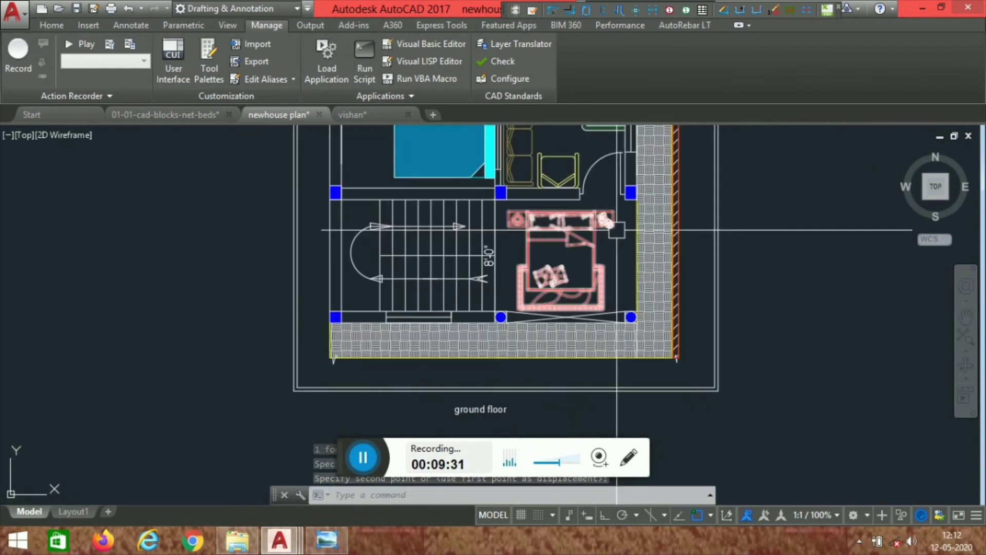
scroll(441, 323, "up", 1)
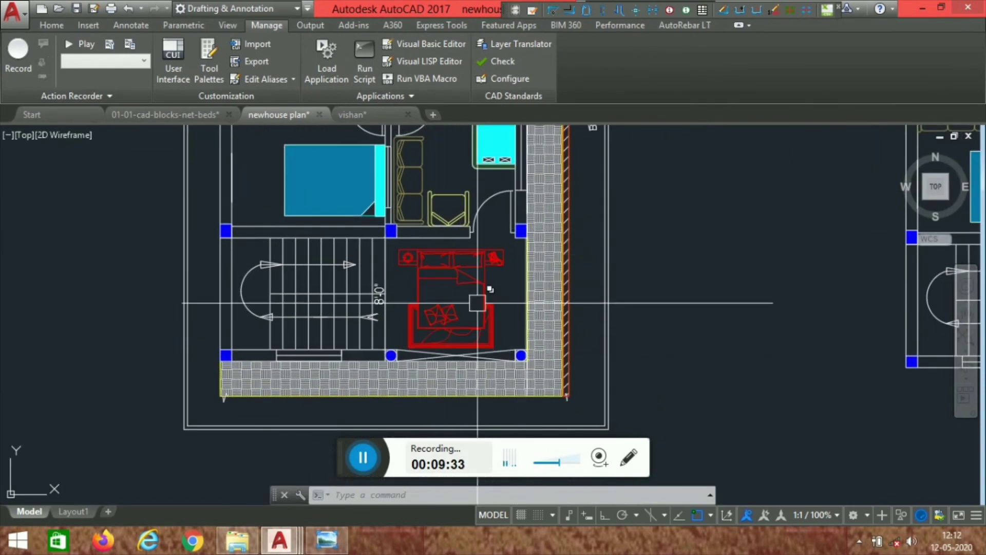
Examine the furnished ground floor plan alongside the first floor, second floor and top view plans
scroll(536, 279, "down", 5)
middle_click_drag(661, 286, 574, 379)
scroll(523, 344, "up", 2)
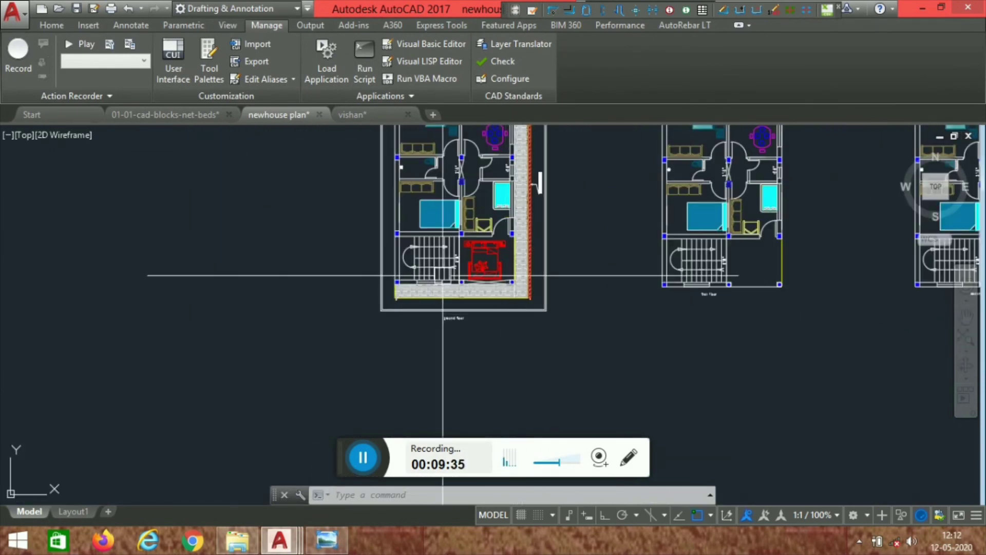
middle_click_drag(596, 282, 530, 369)
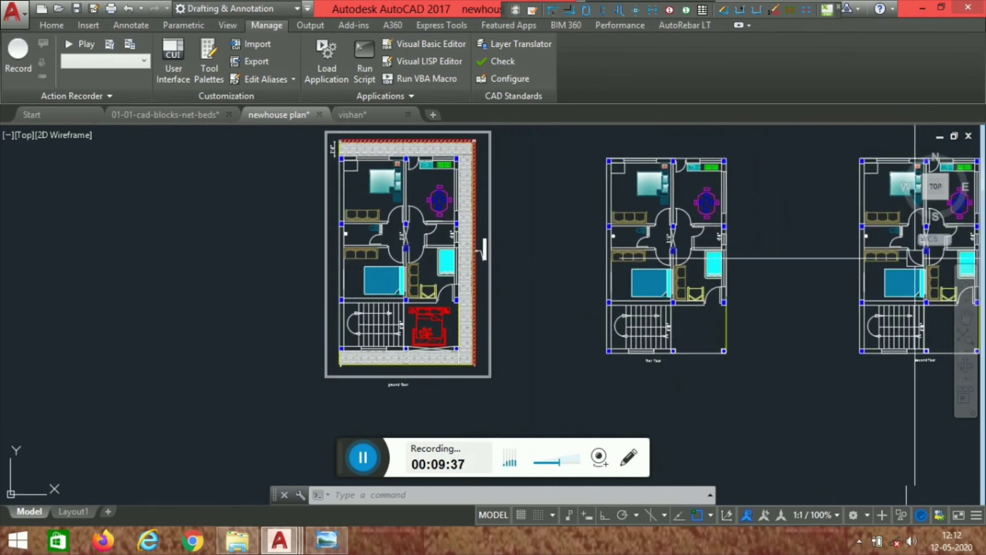
middle_click_drag(751, 342, 602, 356)
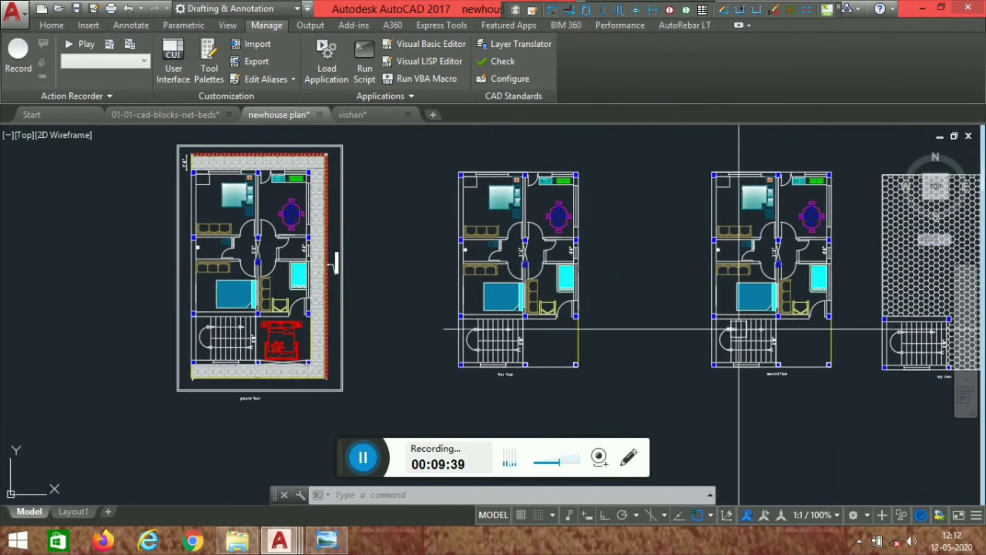
middle_click_drag(739, 329, 662, 337)
scroll(626, 288, "down", 6)
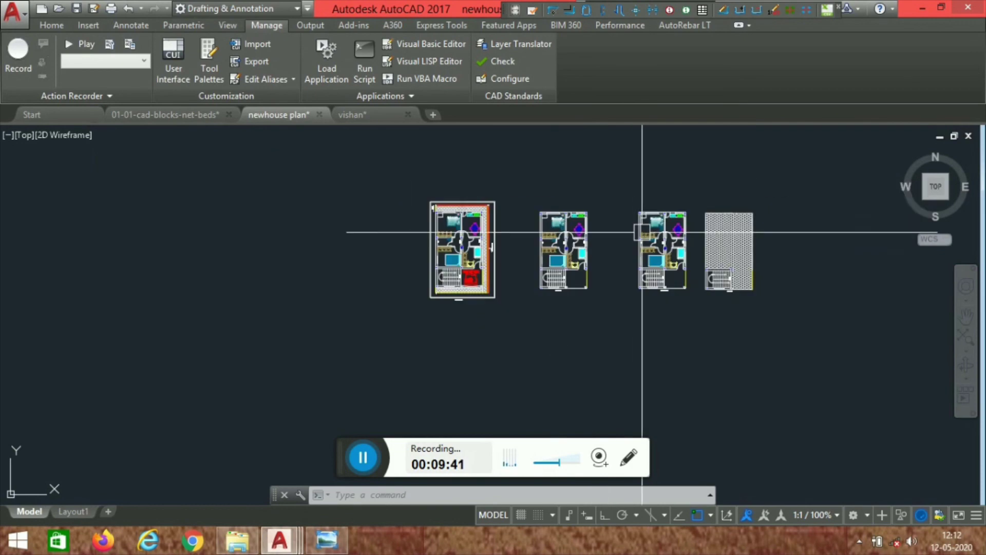
scroll(502, 297, "up", 5)
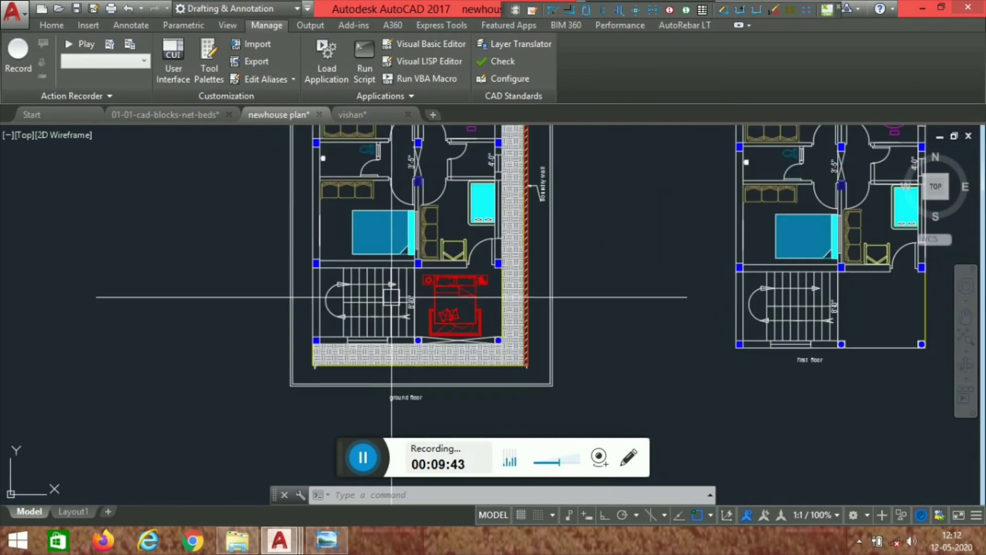
scroll(483, 287, "down", 5)
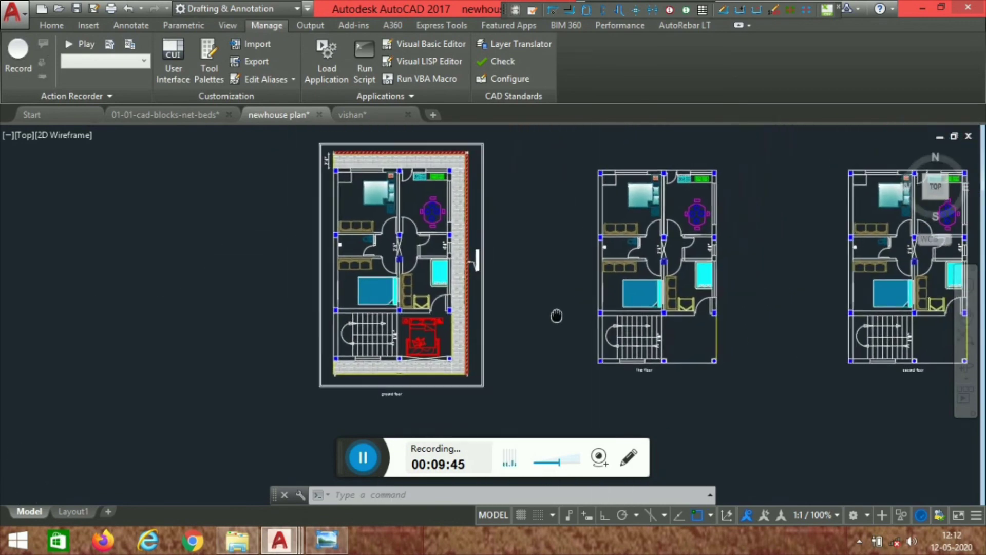
scroll(483, 256, "up", 4)
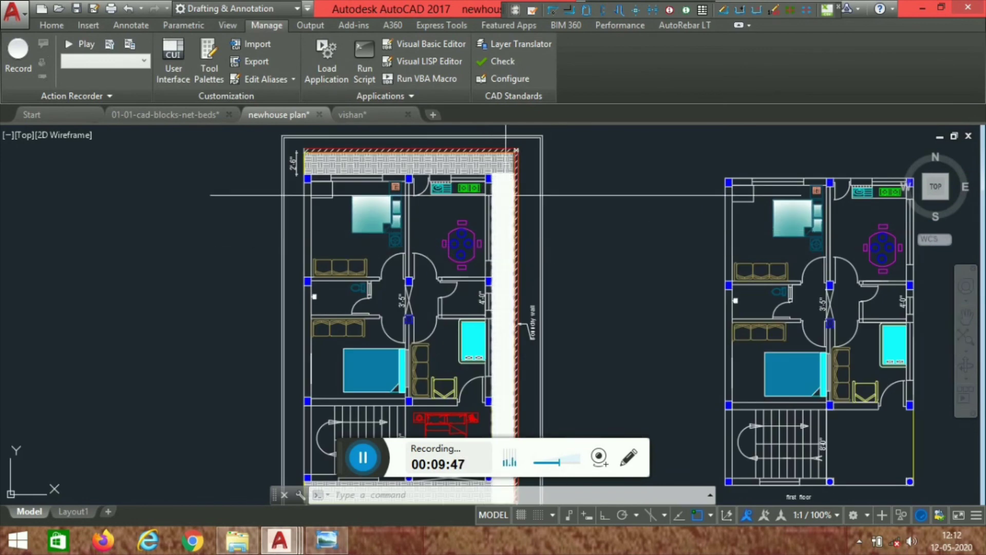
scroll(513, 270, "down", 4)
middle_click_drag(759, 284, 694, 318)
scroll(671, 319, "down", 2)
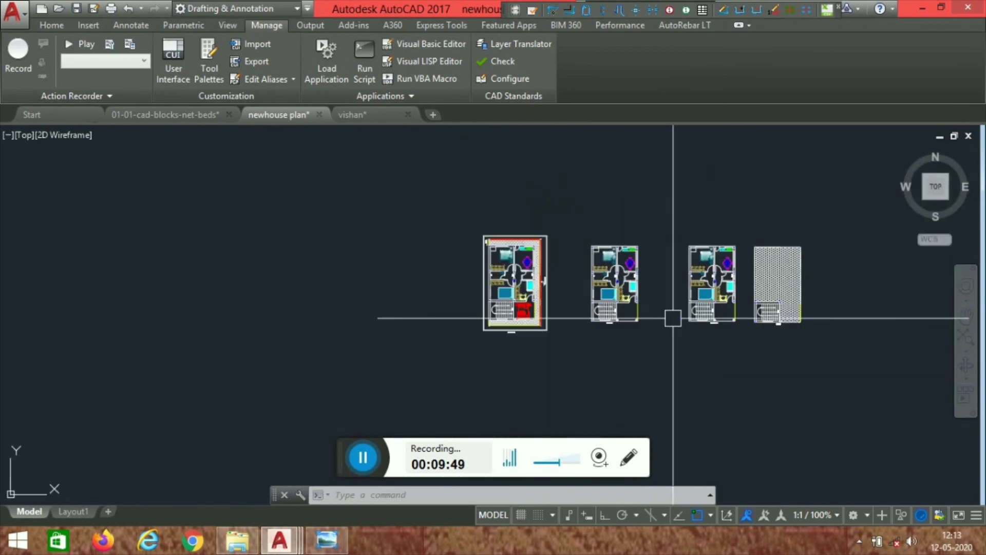
scroll(756, 285, "up", 4)
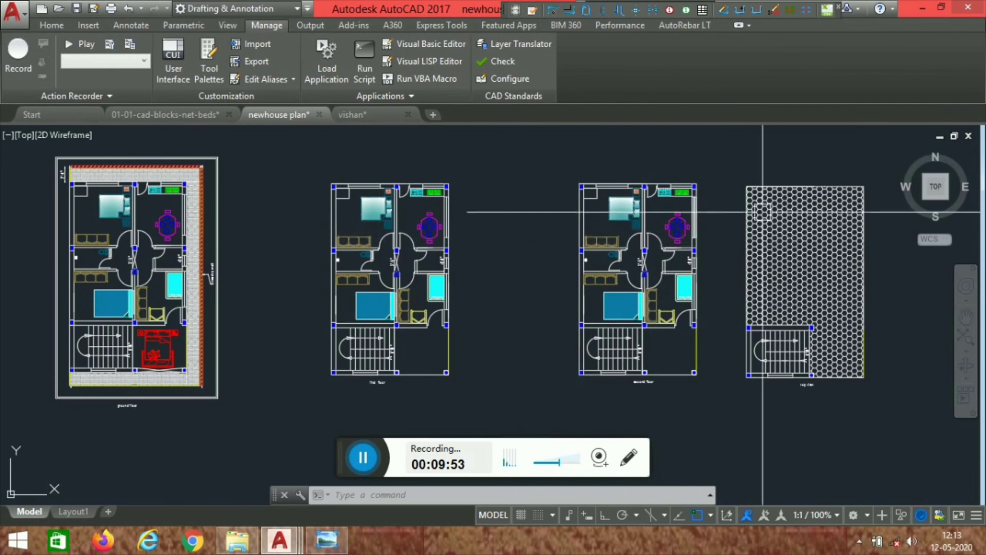
middle_click_drag(411, 264, 512, 257)
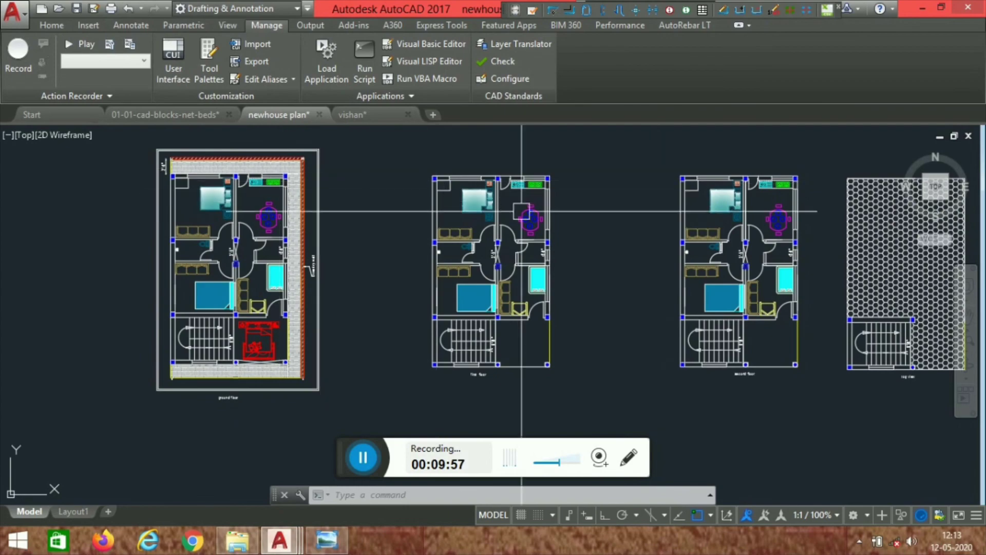